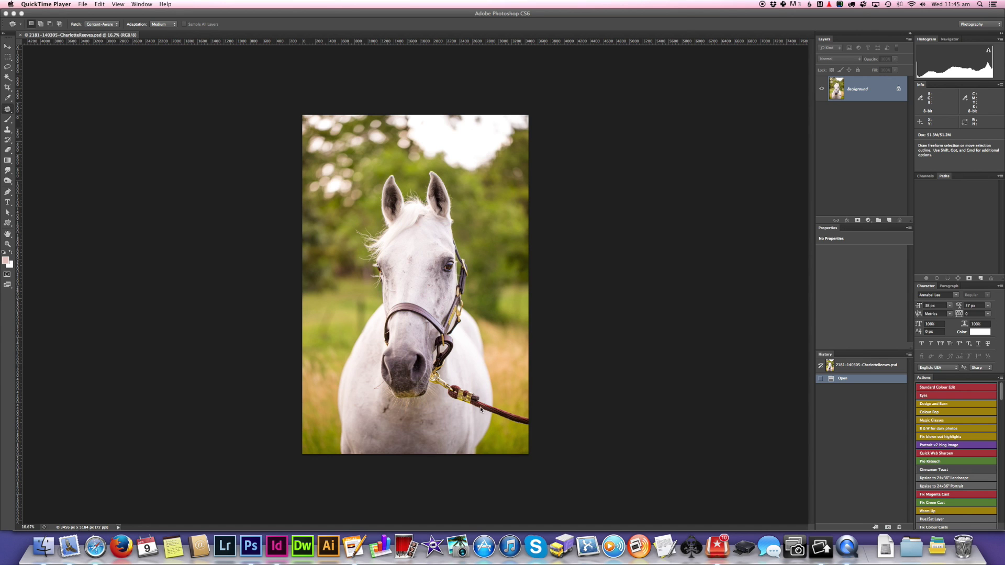
- Outline the lead rope with the Patch Tool in Content-Aware mode, replace it with the area just above, and deselect
key(super+space)
click(453, 397)
super+click(453, 398)
super+click(454, 398)
super+click(507, 412)
drag(534, 411, 508, 357)
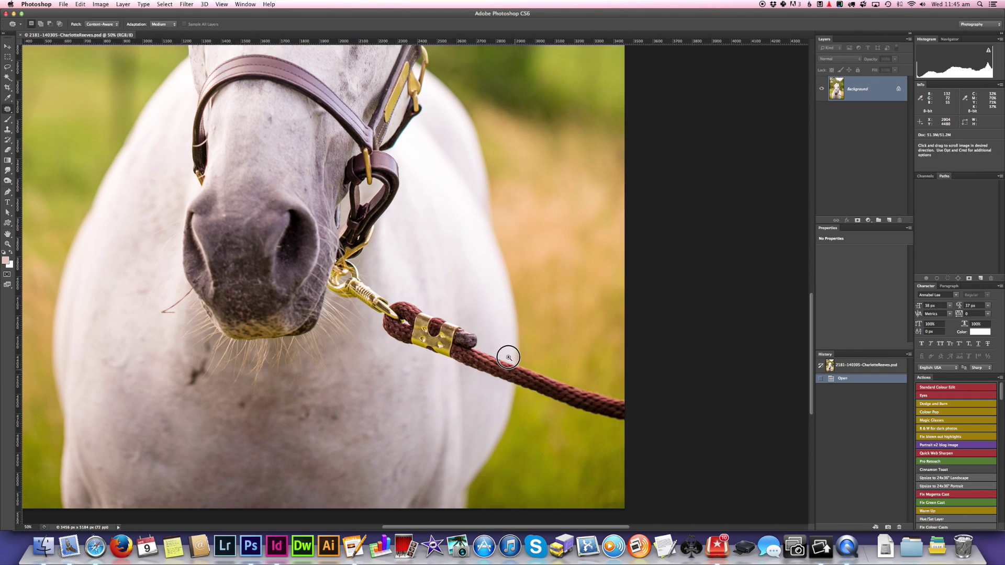
scroll(508, 357, down, 2)
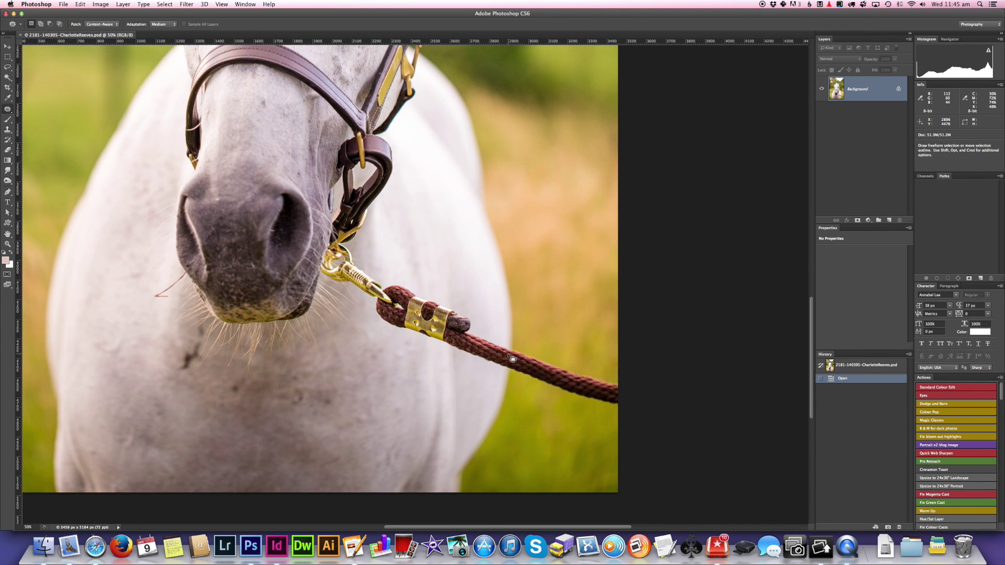
mouse_move(7, 109)
mouse_down()
mouse_move(44, 124)
mouse_move(7, 109)
mouse_move(48, 110)
mouse_up()
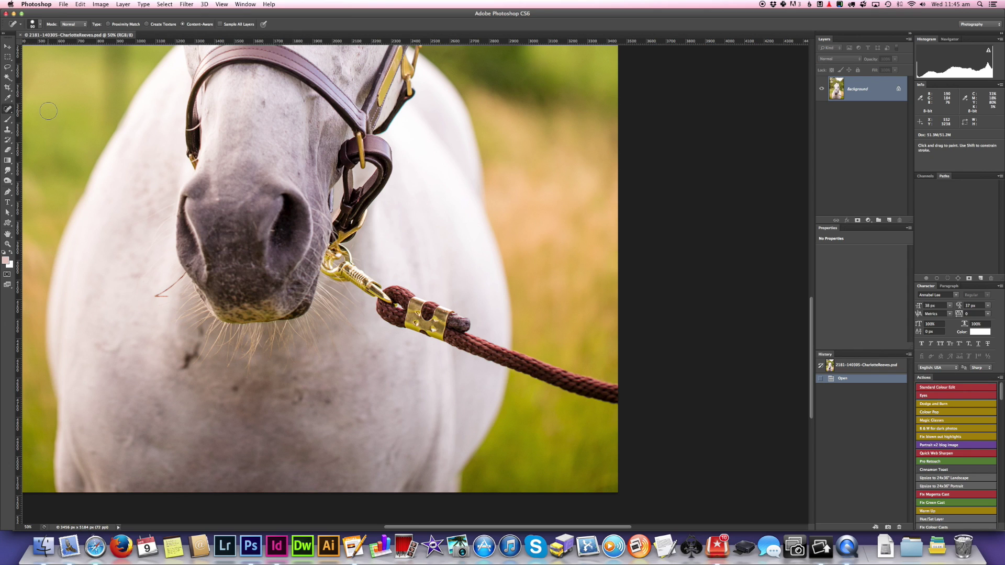
drag(7, 109, 27, 125)
scroll(475, 301, down, 1)
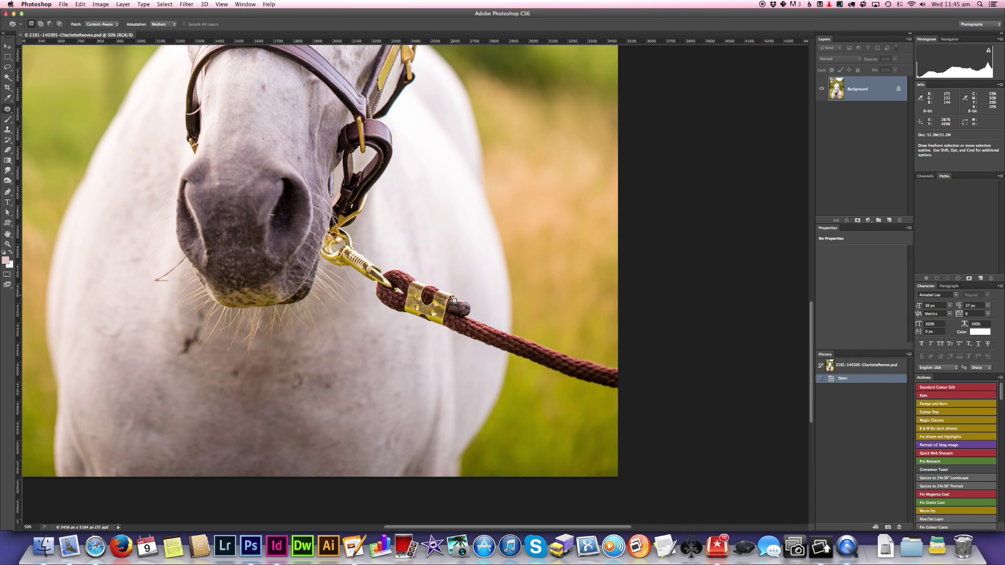
mouse_move(417, 277)
mouse_down()
mouse_move(380, 270)
mouse_move(371, 279)
mouse_move(378, 307)
mouse_move(619, 394)
mouse_move(624, 366)
mouse_move(476, 316)
mouse_move(472, 301)
mouse_move(407, 270)
mouse_up()
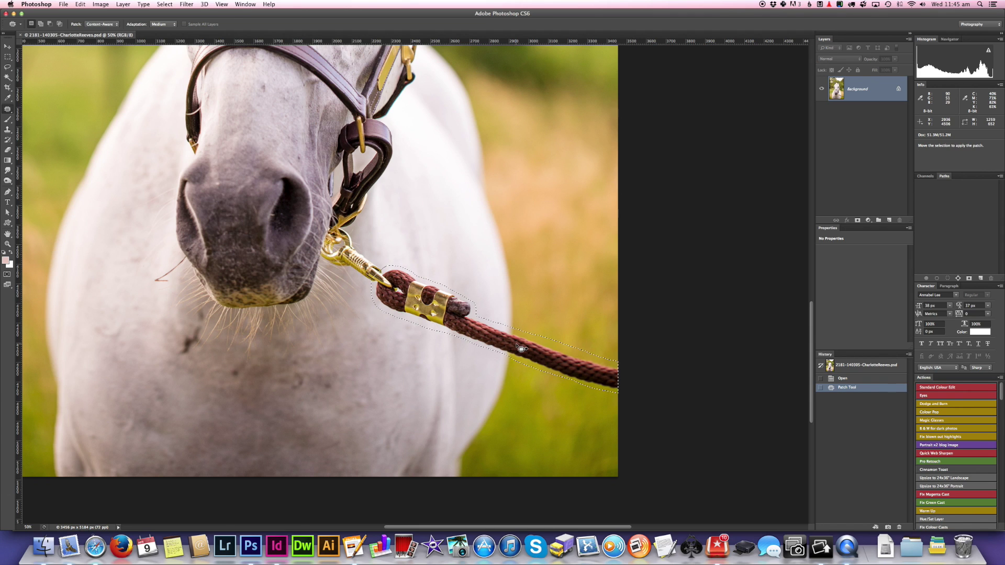
drag(521, 348, 516, 301)
scroll(517, 296, down, 1)
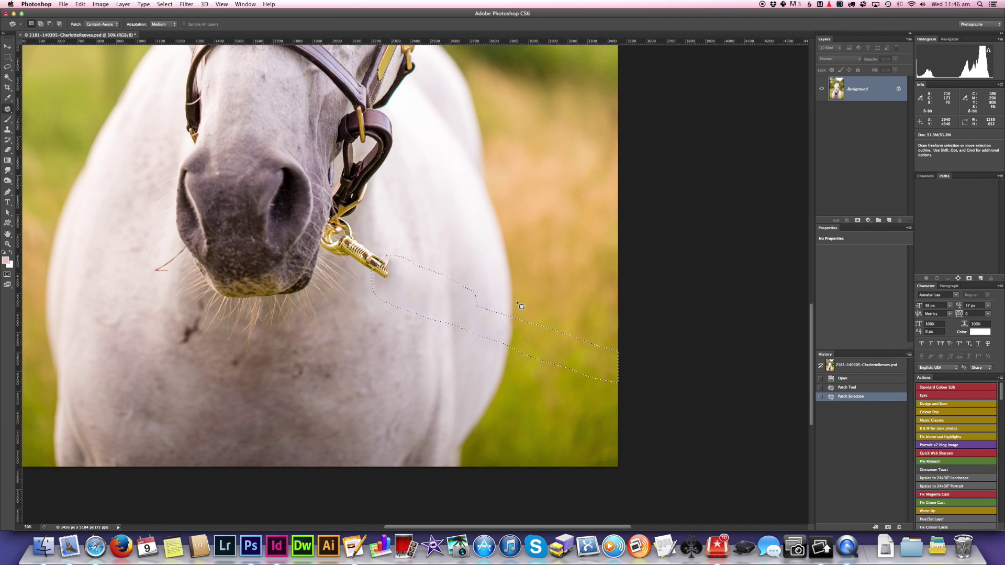
key(super+d)
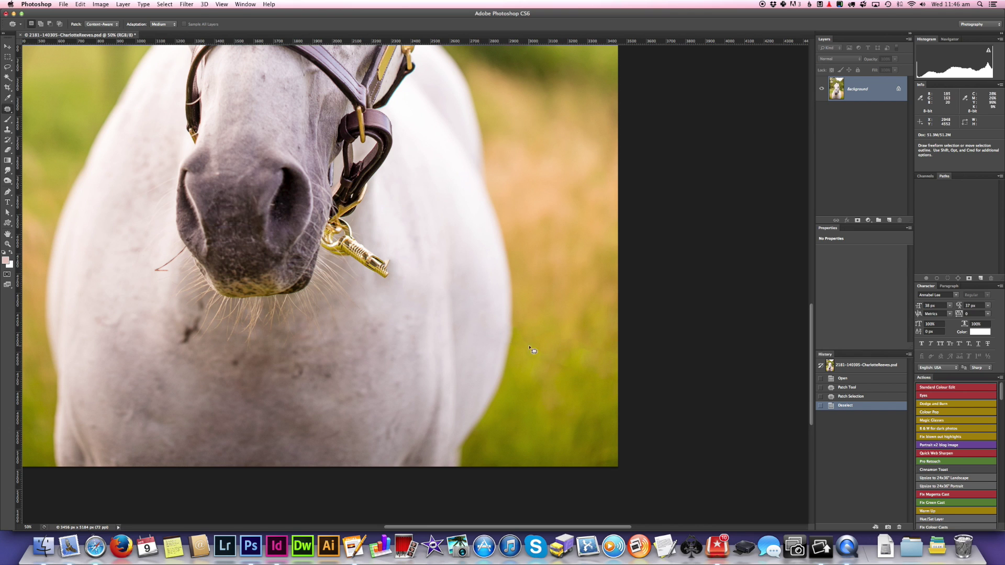
- Outline the remaining gold clip below the halter buckle with the Patch Tool and replace it with nearby coat texture
super+click(353, 247)
super+click(354, 247)
drag(352, 235, 382, 269)
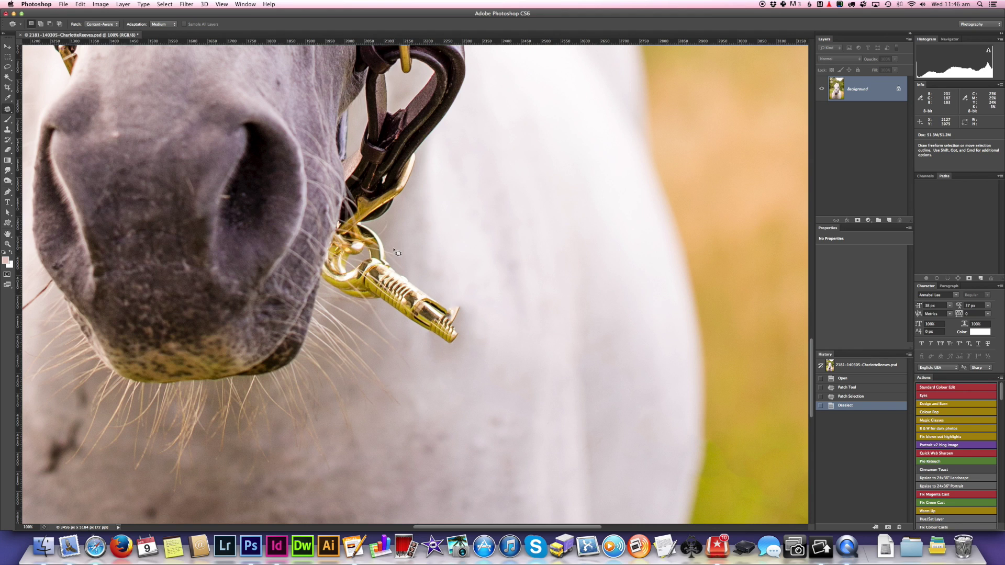
mouse_move(391, 251)
mouse_down()
mouse_move(362, 223)
mouse_move(336, 231)
mouse_move(320, 278)
mouse_move(342, 301)
mouse_move(380, 307)
mouse_move(458, 342)
mouse_move(461, 303)
mouse_move(399, 269)
mouse_move(392, 255)
mouse_up()
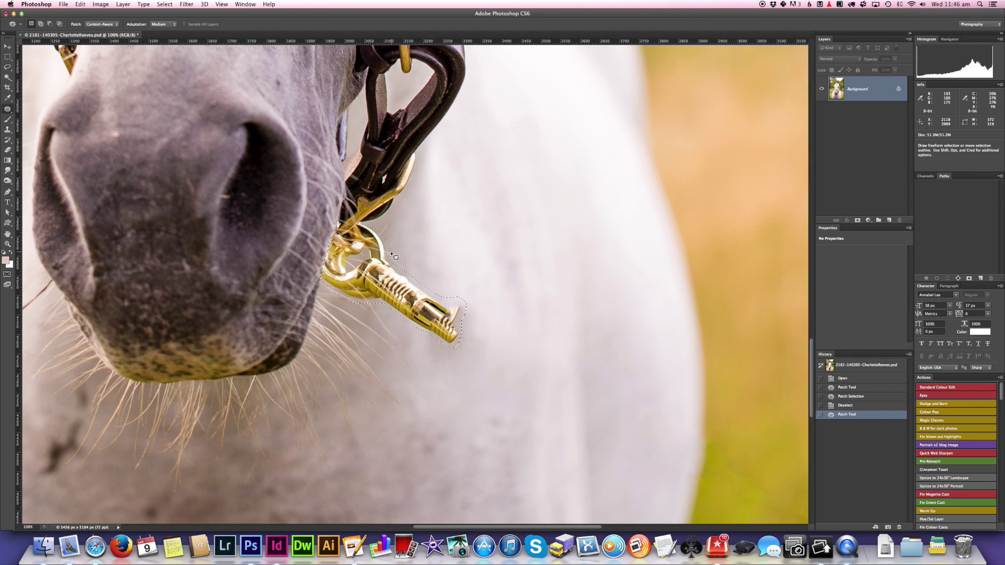
drag(418, 285, 412, 245)
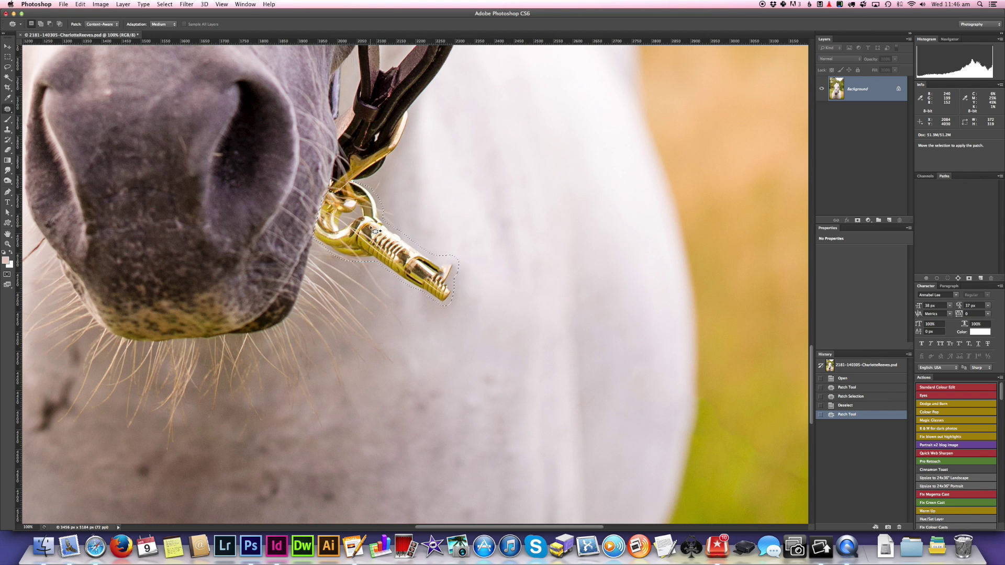
drag(375, 231, 331, 297)
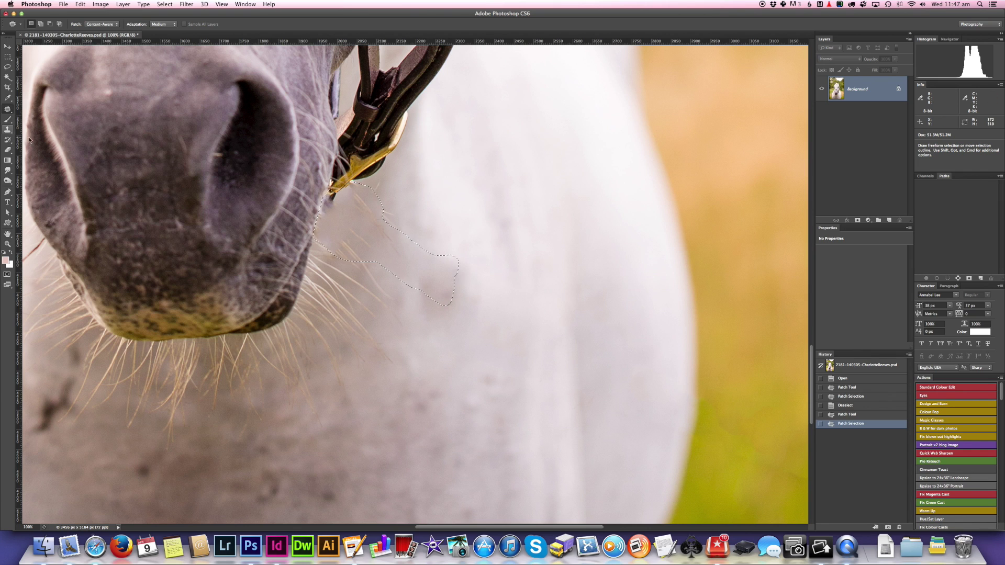
- Try to clone-stamp away the clip remnants between the muzzle edge and the gold buckle inside the active selection
click(8, 130)
click(43, 127)
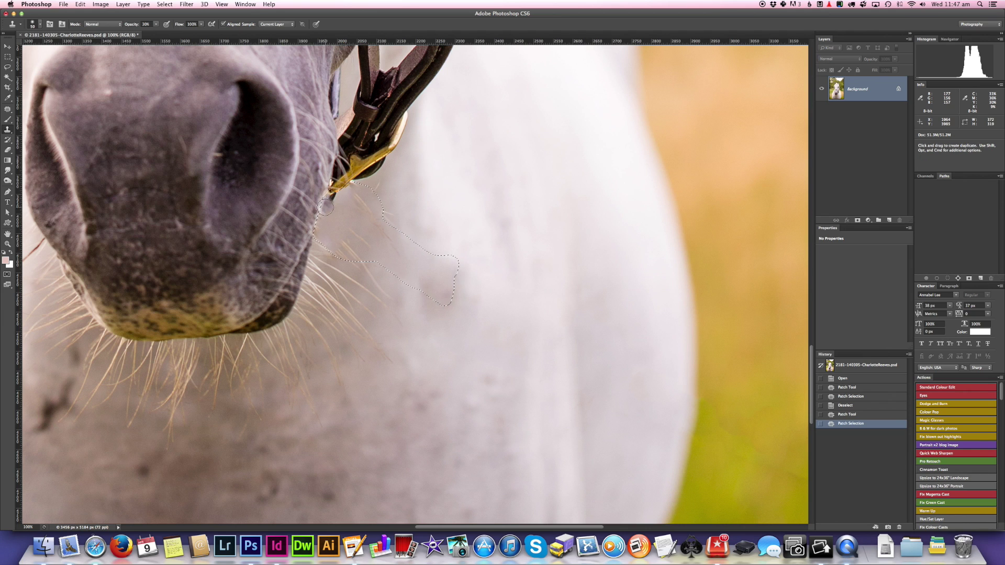
click(327, 203)
click(328, 202)
double_click(330, 201)
click(332, 201)
click(334, 202)
click(337, 202)
click(328, 212)
click(320, 220)
double_click(321, 219)
click(324, 211)
click(328, 206)
click(332, 201)
double_click(338, 198)
click(341, 195)
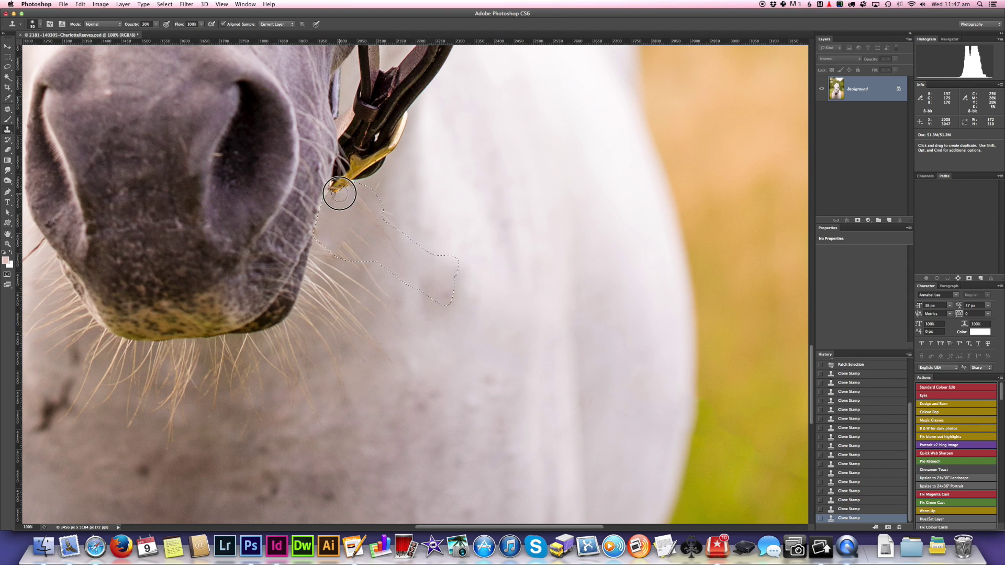
click(336, 196)
click(331, 198)
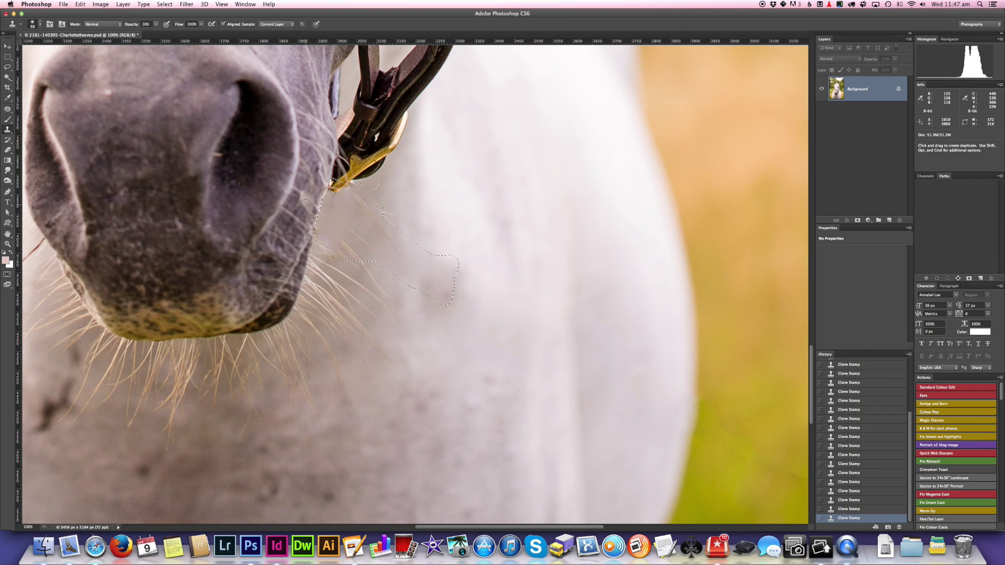
alt+click(337, 218)
click(329, 209)
click(327, 212)
click(325, 213)
click(325, 213)
click(329, 215)
scroll(447, 223, up, 2)
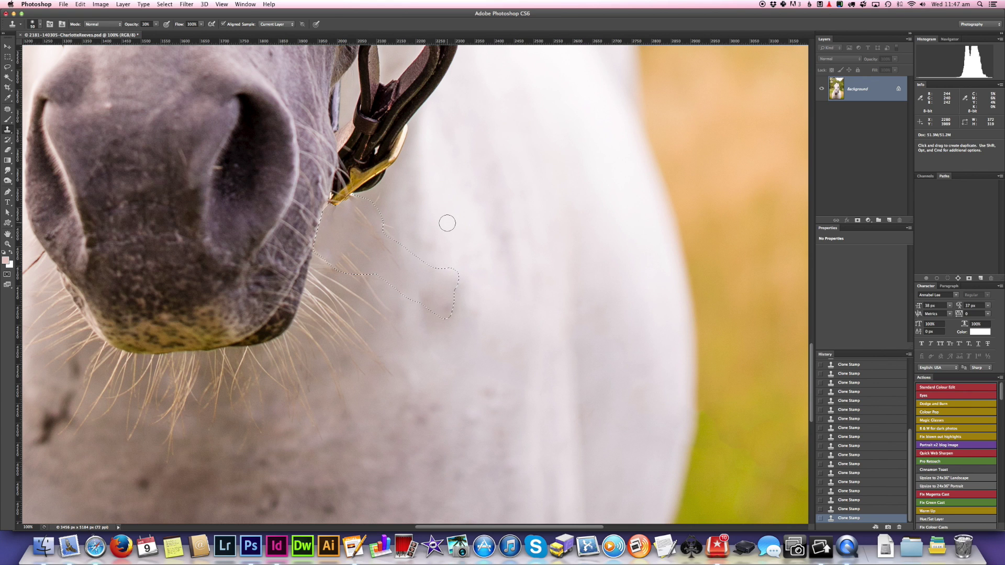
- Revert the image history to the state right after the clip was patched, restoring its selection
key(super+d)
key(super+space)
super+click(364, 249)
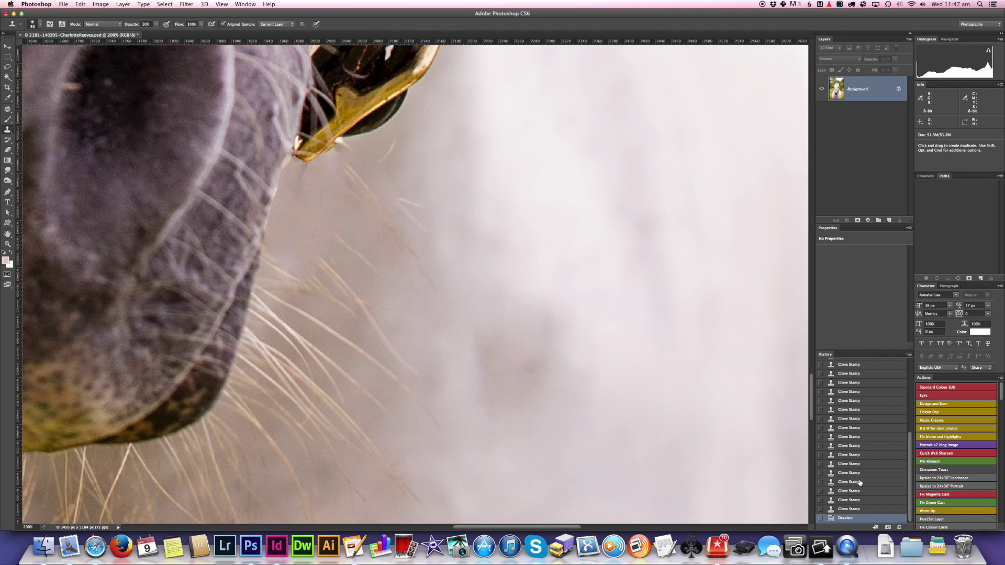
key(super+z)
scroll(867, 480, up, 6)
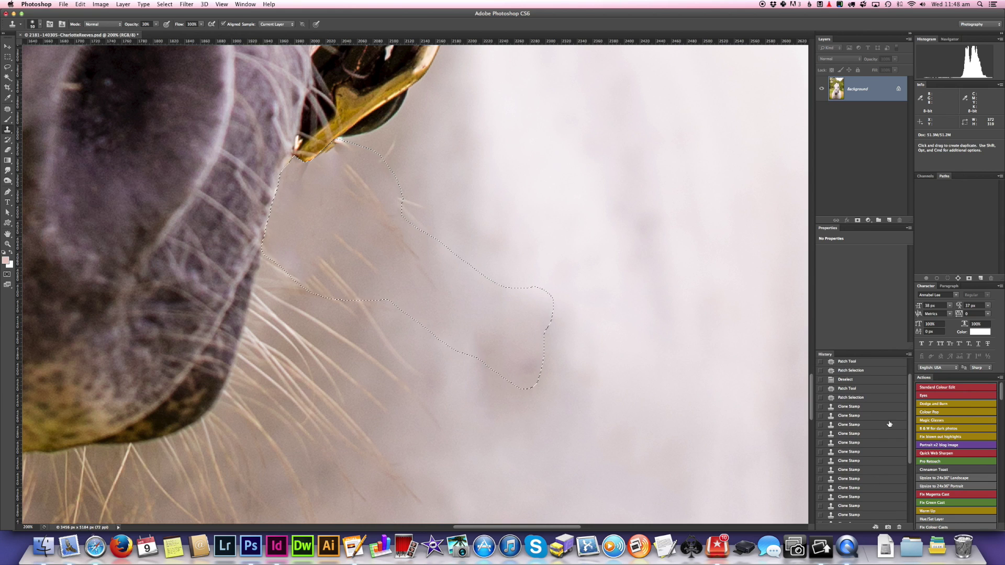
click(858, 397)
- Feather the selection around the patched clip area
key(v)
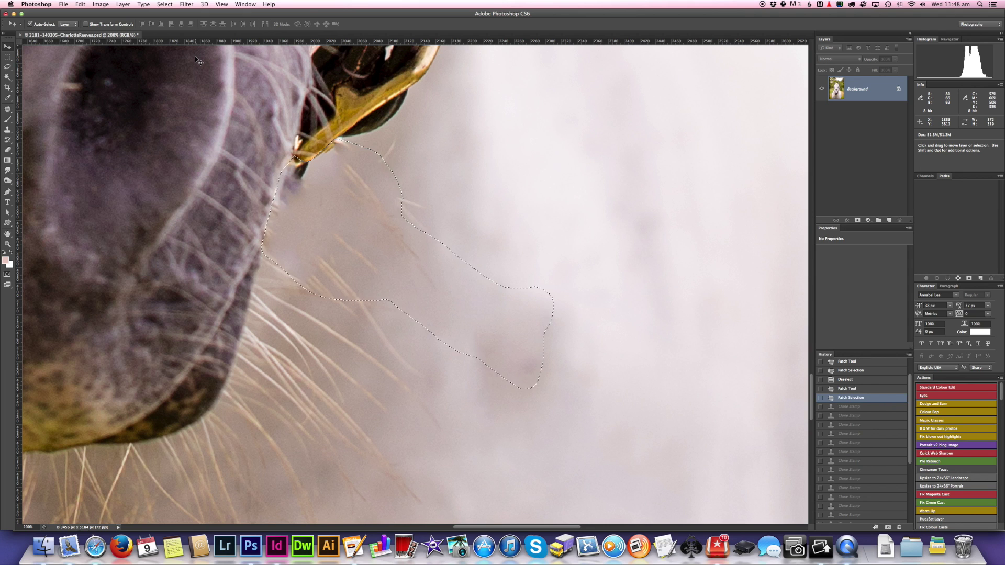
click(164, 5)
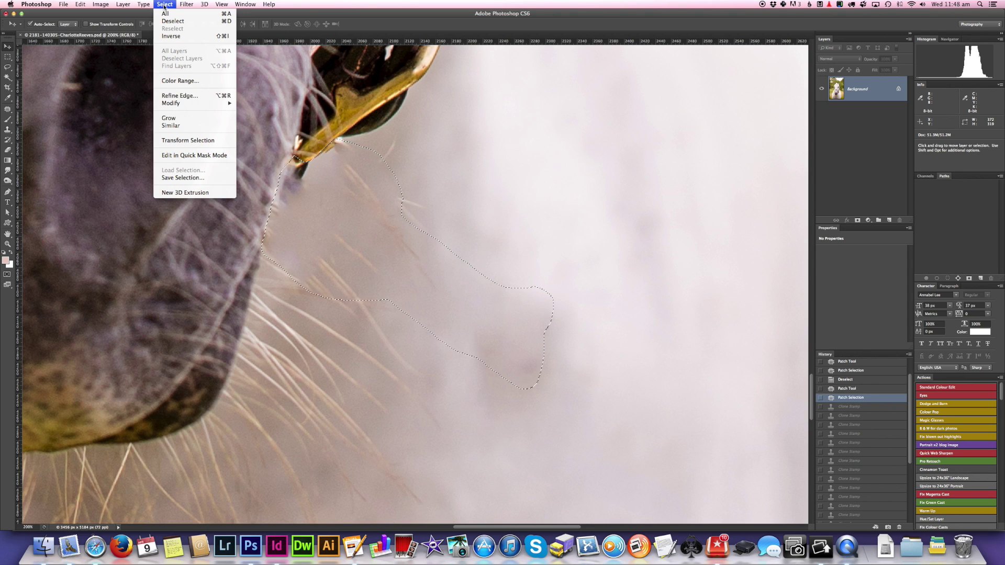
mouse_move(186, 104)
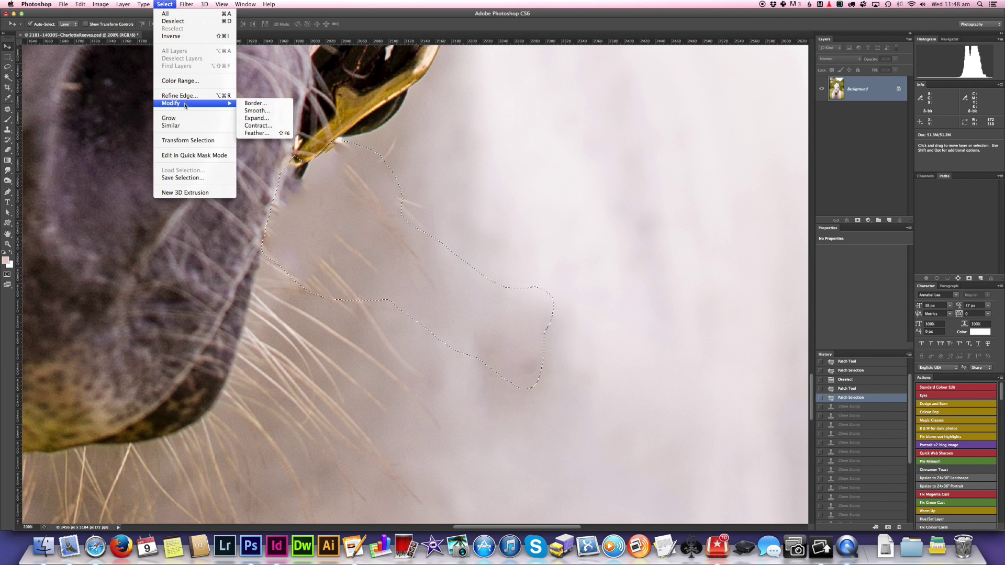
click(267, 134)
key(Return)
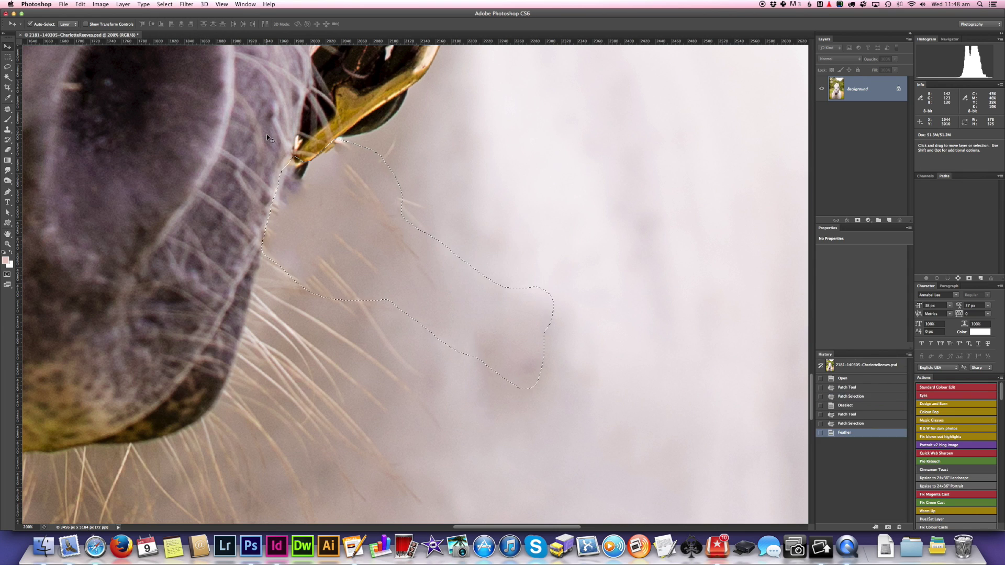
- Clone-stamp over the clip remnants along the muzzle edge below the gold buckle within the feathered selection, and deselect
click(9, 129)
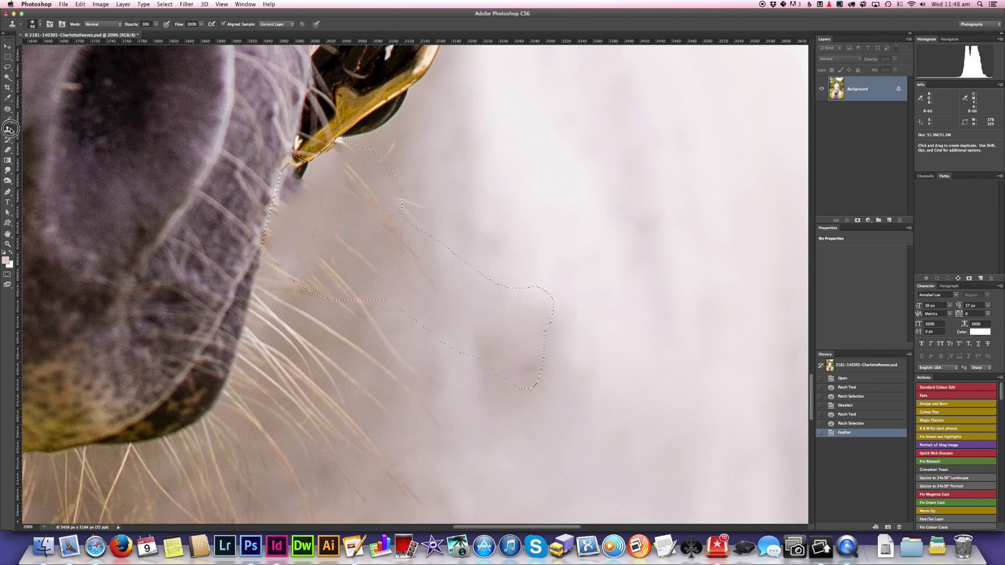
alt+click(314, 195)
click(288, 201)
click(291, 194)
click(293, 190)
click(296, 186)
click(297, 183)
click(299, 183)
click(298, 182)
click(300, 182)
click(300, 182)
click(301, 180)
click(301, 180)
click(301, 179)
click(303, 171)
click(305, 170)
click(297, 163)
click(296, 161)
alt+click(314, 195)
click(295, 168)
click(293, 172)
click(278, 213)
click(278, 213)
click(274, 222)
alt+click(298, 236)
click(282, 225)
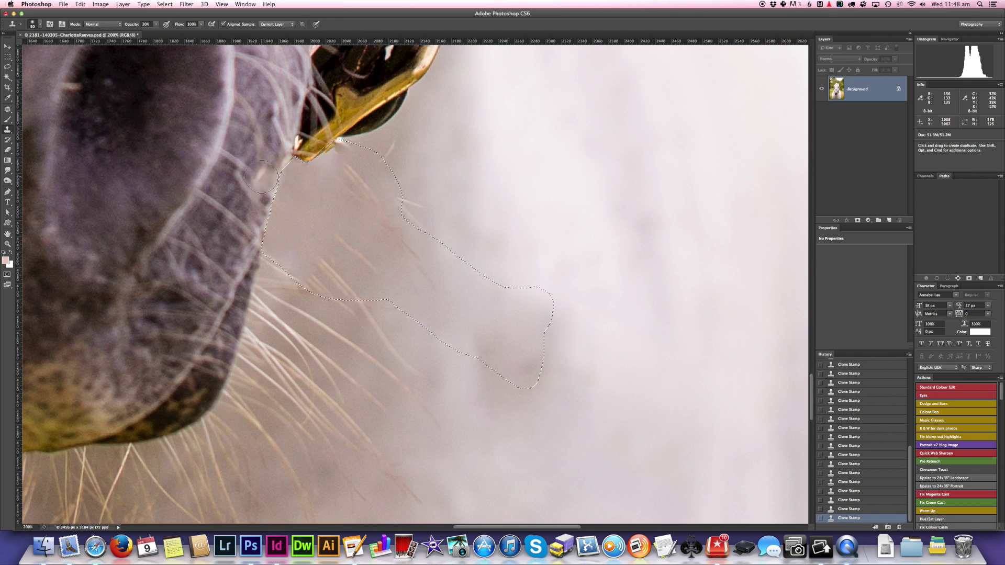
alt+click(329, 205)
click(260, 180)
click(251, 176)
click(246, 181)
click(242, 190)
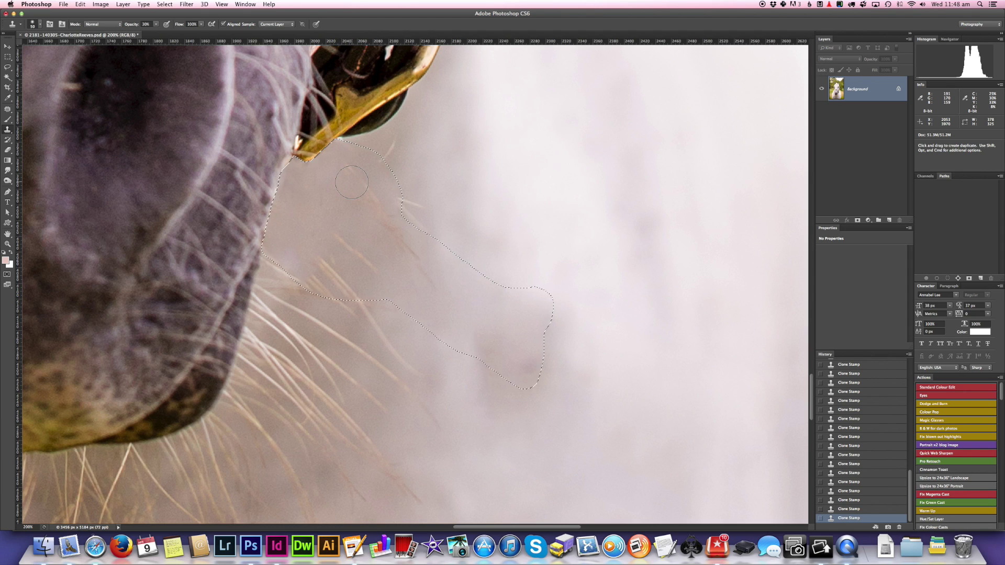
key(super+d)
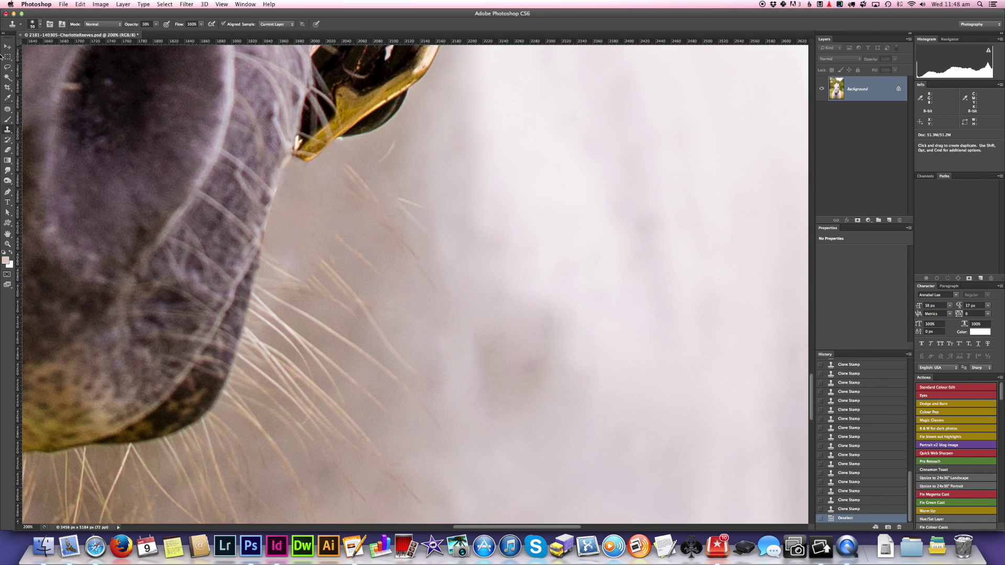
- Lasso a cluster of intact whiskers beside the lower edge of the muzzle
key(v)
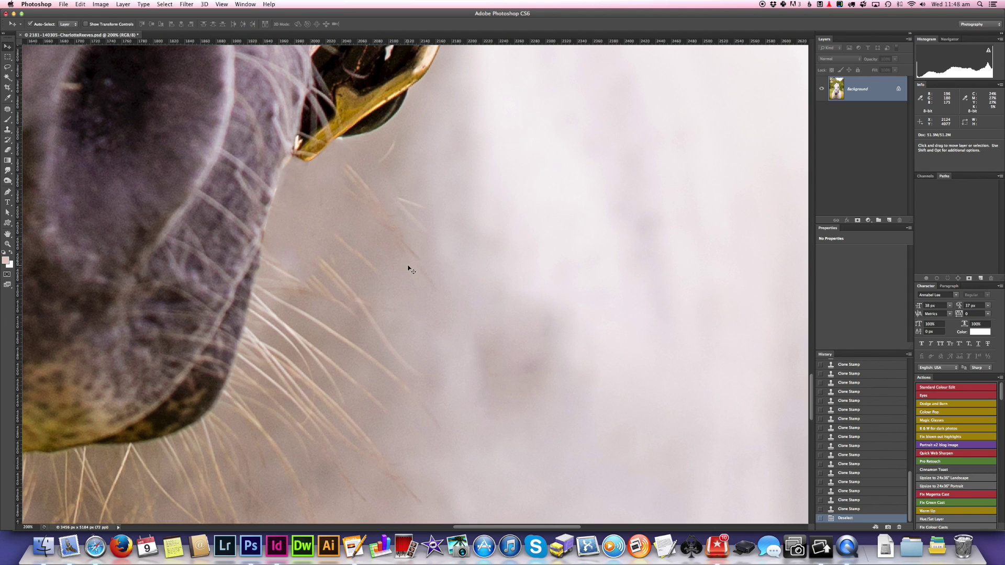
key(super+minus)
key(super+minus)
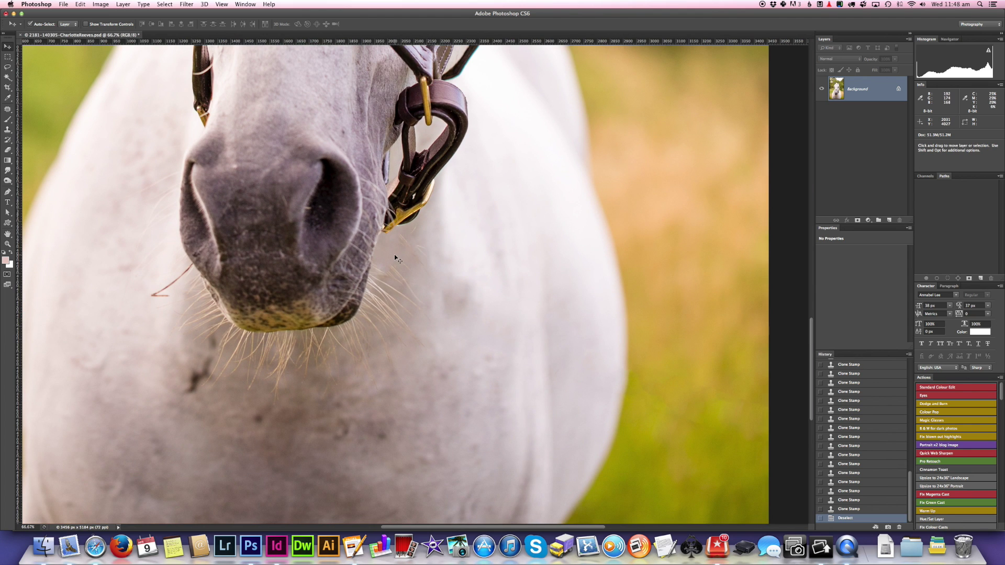
key(super+space)
super+click(392, 280)
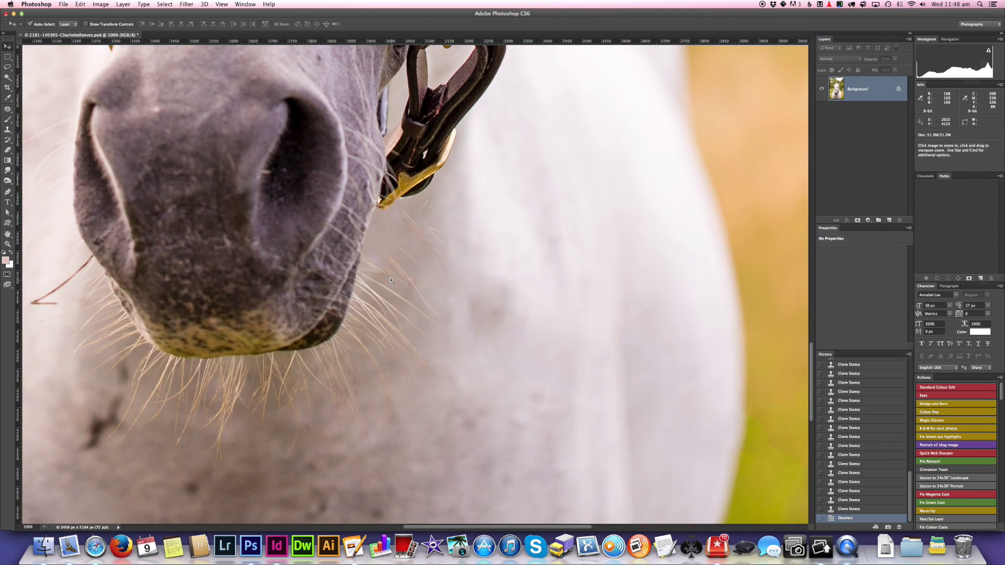
super+click(392, 281)
drag(391, 280, 312, 246)
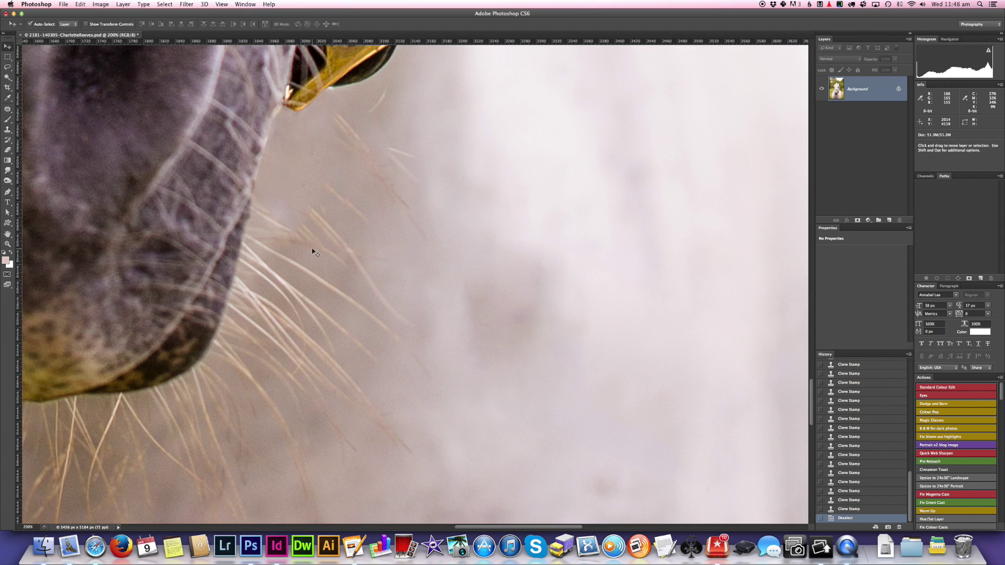
click(8, 69)
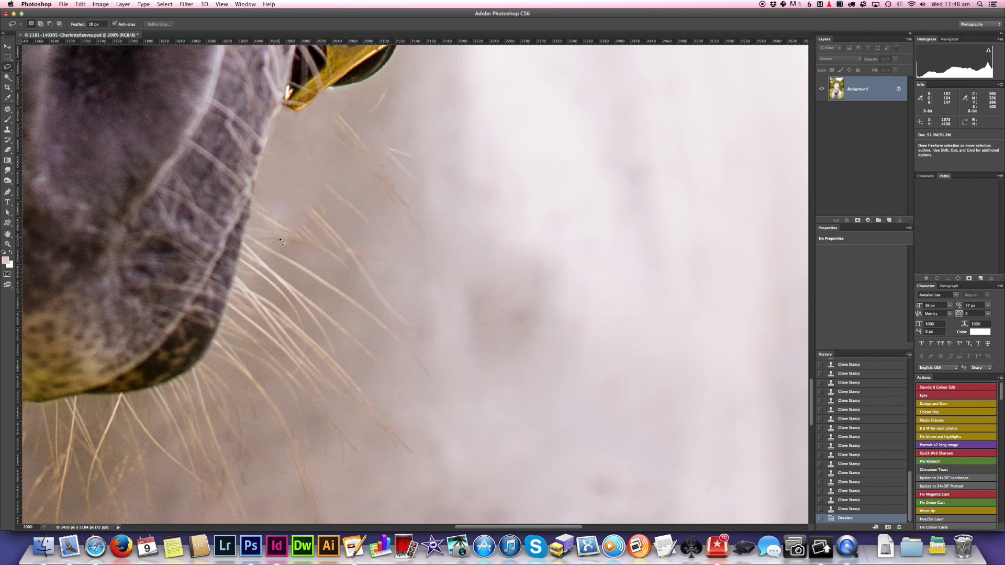
drag(331, 287, 334, 267)
mouse_move(319, 230)
mouse_down()
mouse_move(283, 208)
mouse_move(255, 207)
mouse_move(224, 325)
mouse_move(248, 377)
mouse_move(299, 420)
mouse_move(332, 410)
mouse_move(360, 375)
mouse_move(370, 308)
mouse_move(354, 250)
mouse_move(330, 217)
mouse_move(269, 193)
mouse_move(253, 209)
mouse_move(221, 324)
mouse_move(221, 339)
mouse_move(267, 373)
mouse_up()
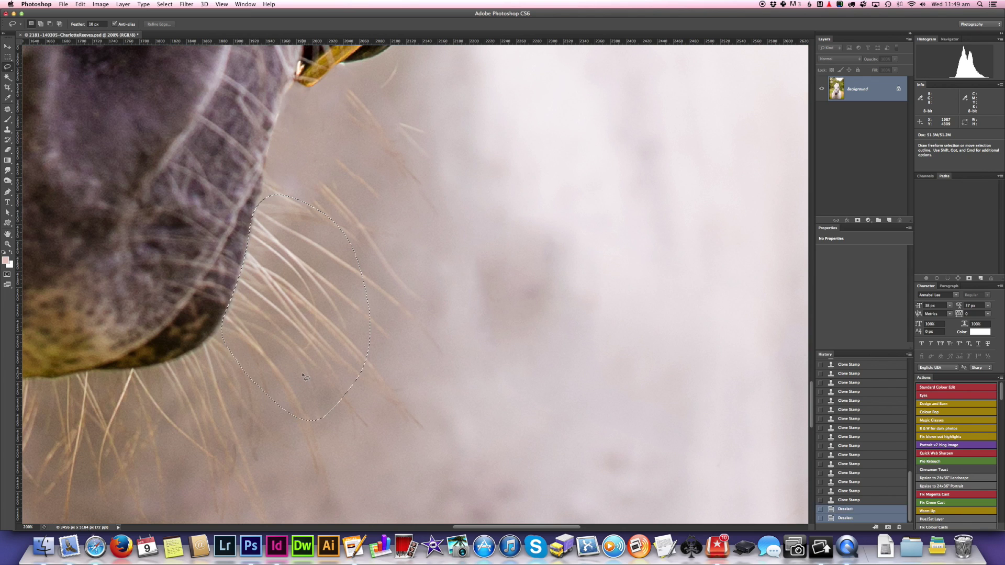
- Copy the selected whiskers onto a new layer and move them up toward the bare area beneath the buckle
click(7, 46)
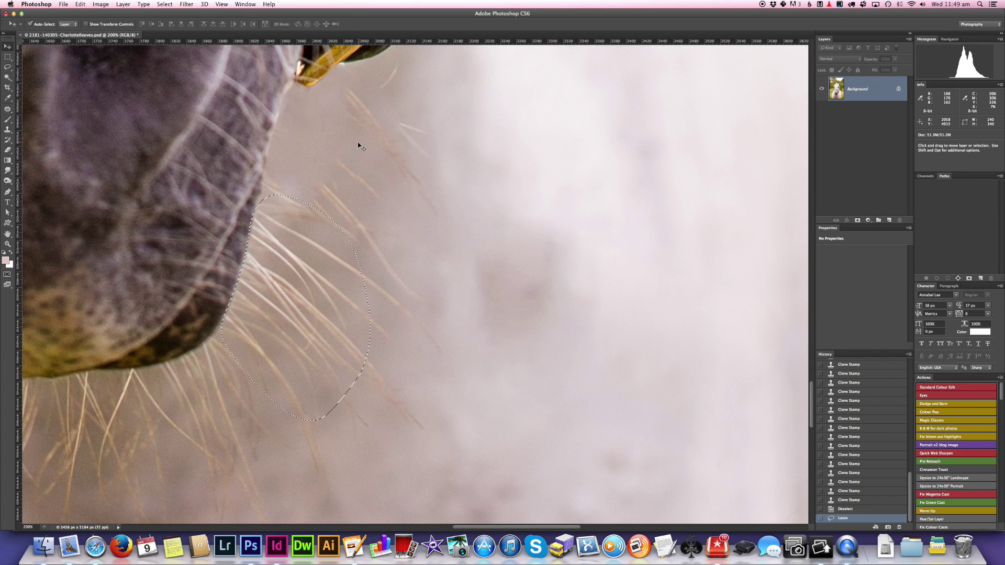
key(super+c)
key(super+v)
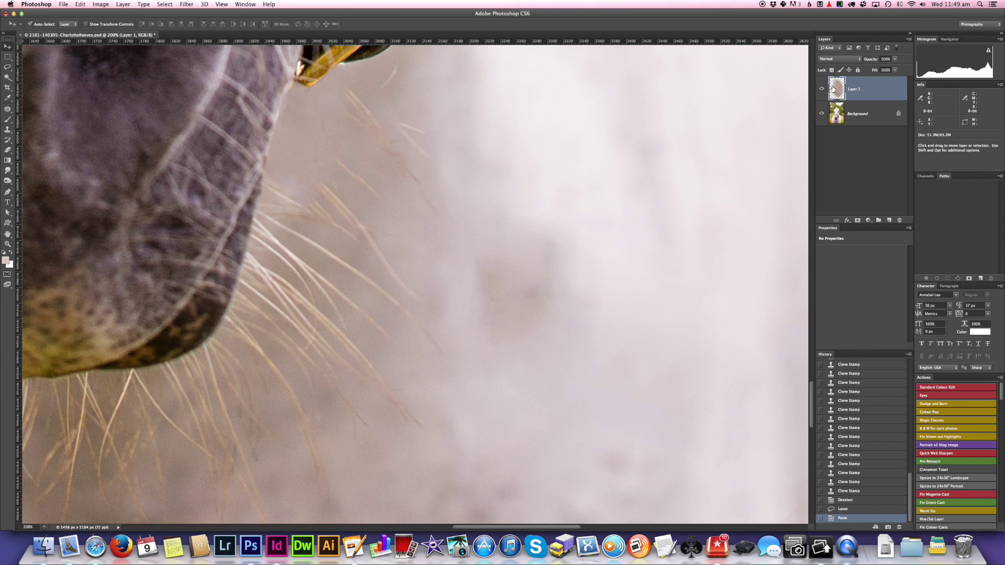
drag(277, 337, 393, 204)
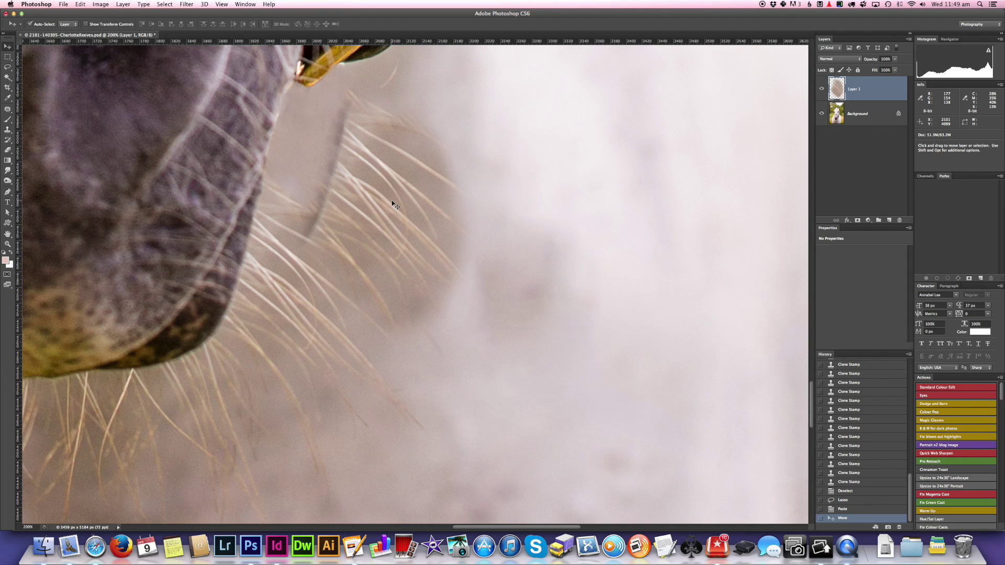
- Rotate the pasted whiskers about 10° counterclockwise and fit them against the bare muzzle edge below the buckle with Free Transform
key(super+t)
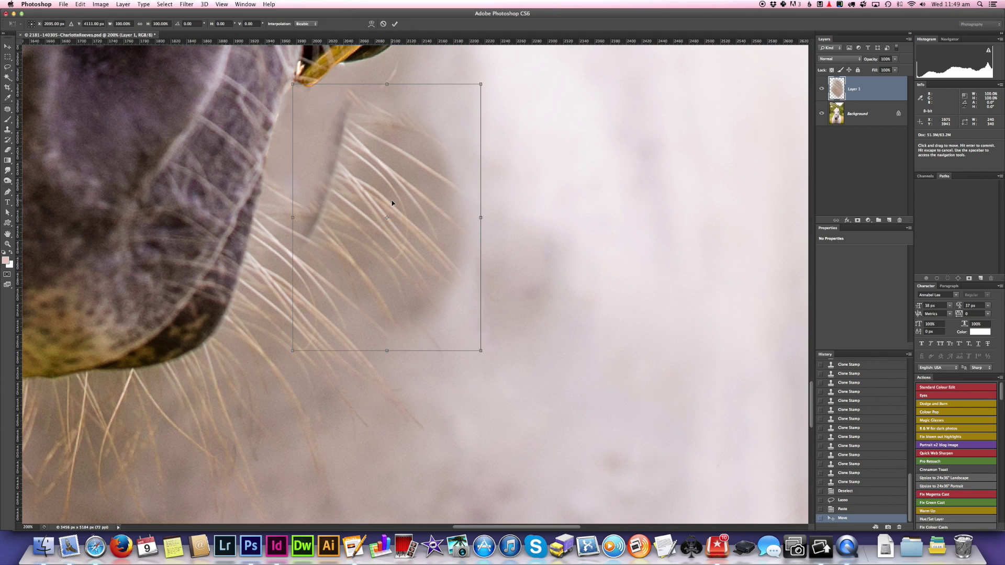
drag(530, 233, 529, 212)
drag(361, 251, 310, 219)
drag(513, 267, 512, 263)
mouse_move(299, 176)
mouse_down()
mouse_move(328, 134)
mouse_move(297, 163)
mouse_up()
drag(527, 222, 528, 214)
mouse_move(346, 184)
mouse_down()
mouse_move(381, 202)
mouse_move(341, 191)
mouse_up()
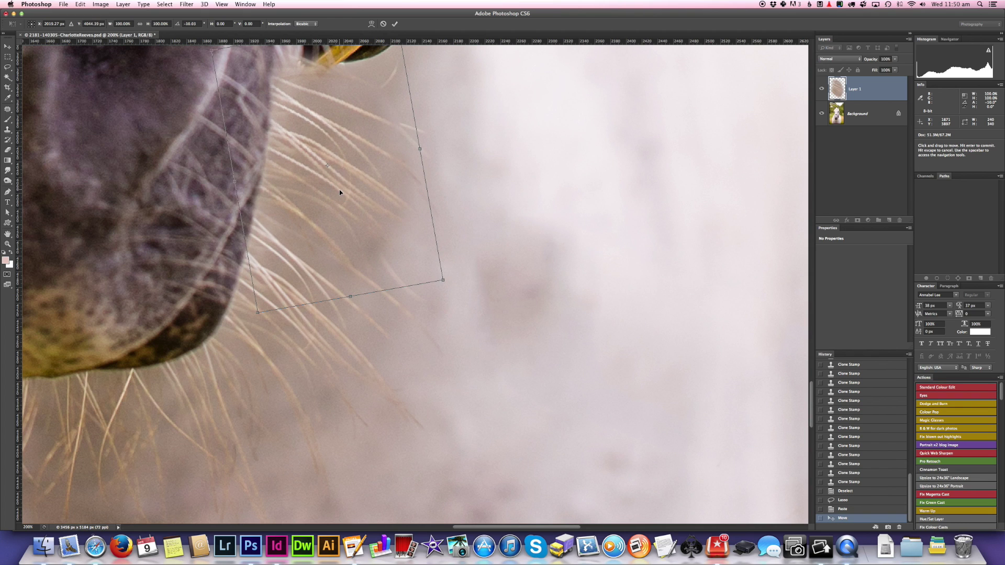
drag(498, 163, 505, 230)
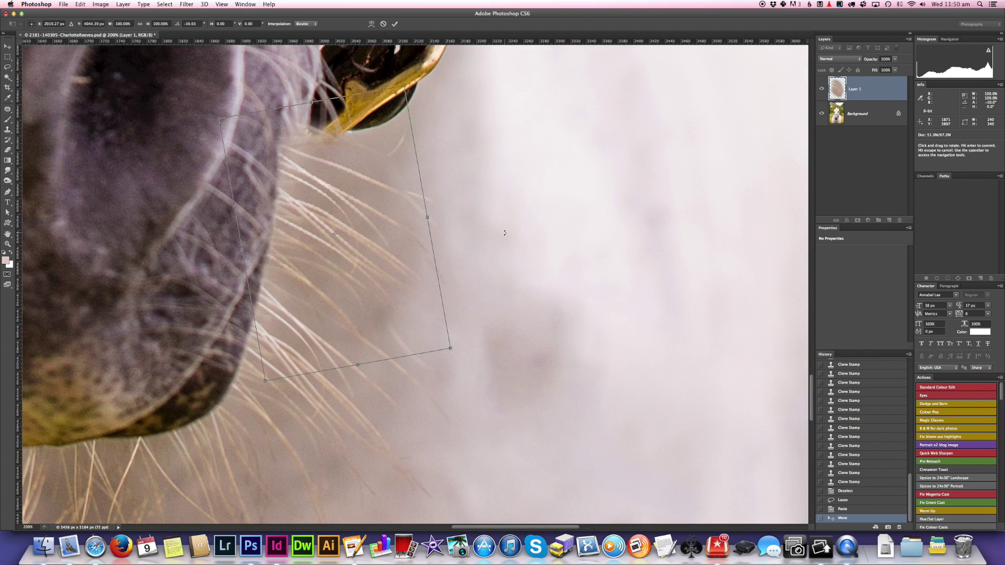
key(Return)
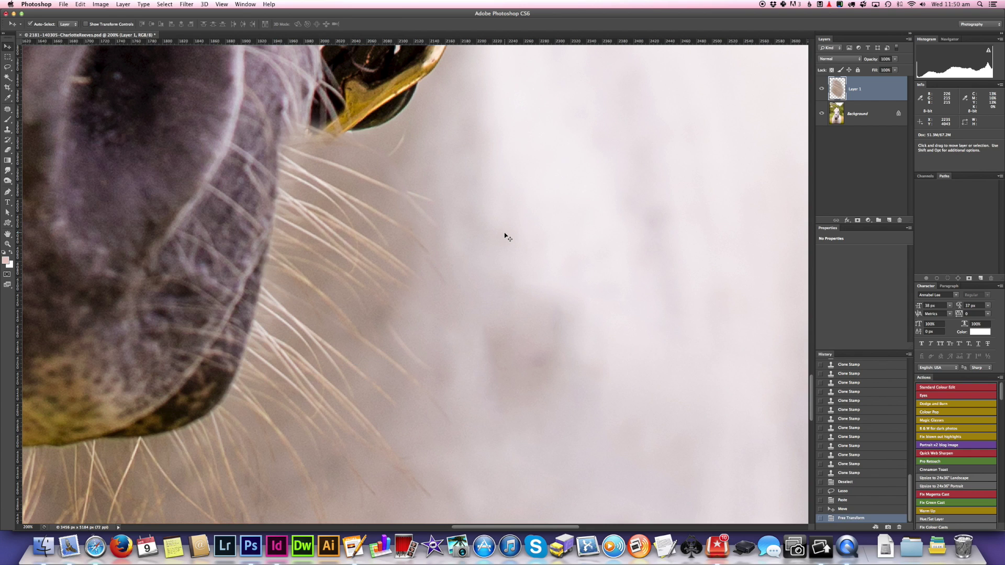
- Compare the image with and without the whisker layer, add a layer mask to it, and prepare a black brush
click(822, 91)
click(821, 90)
click(822, 91)
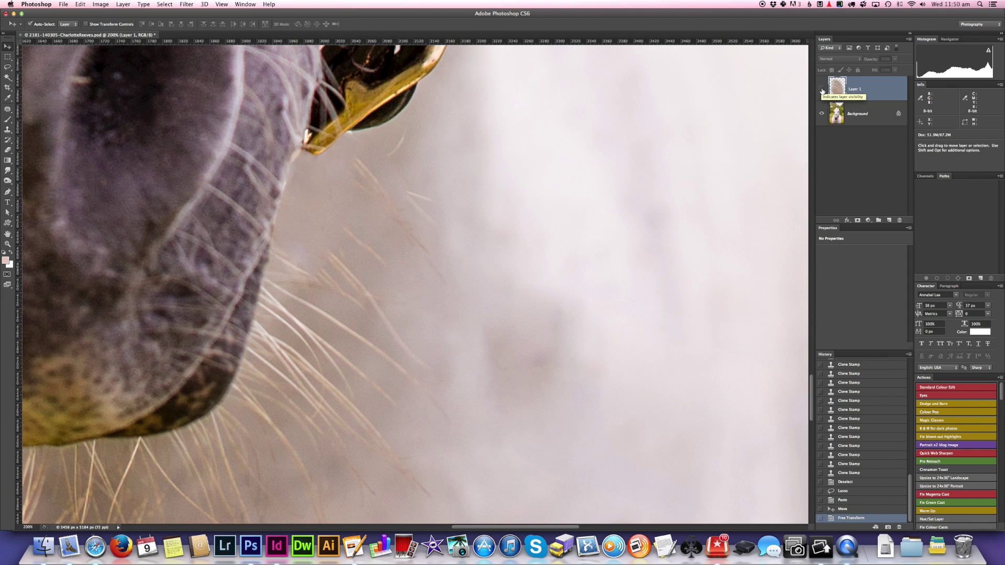
click(821, 91)
click(821, 91)
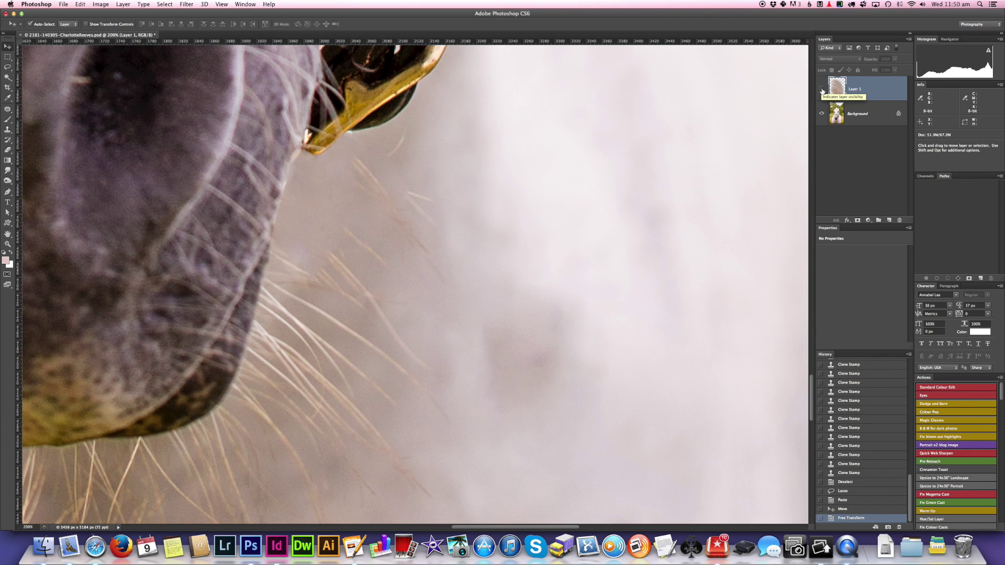
click(822, 91)
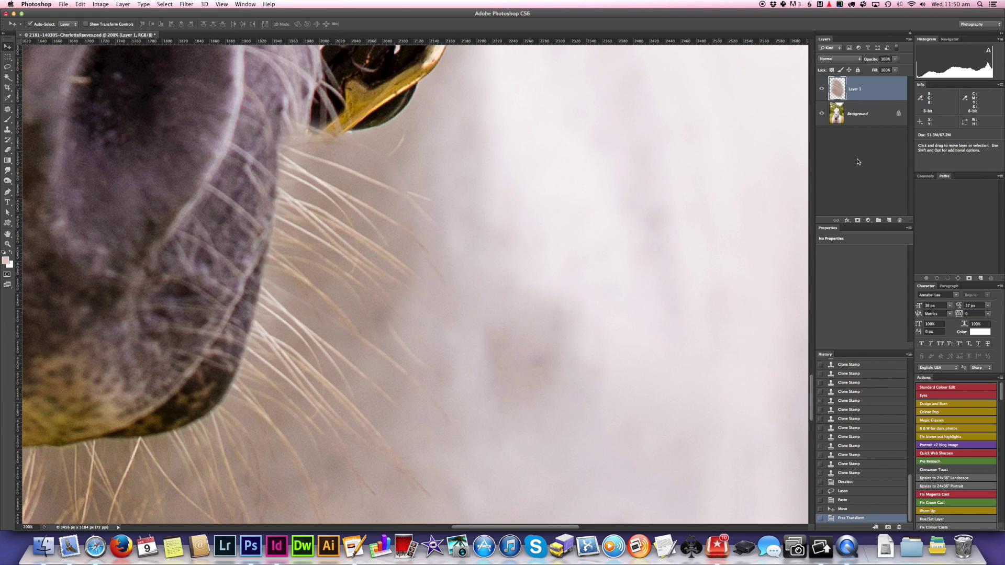
click(857, 220)
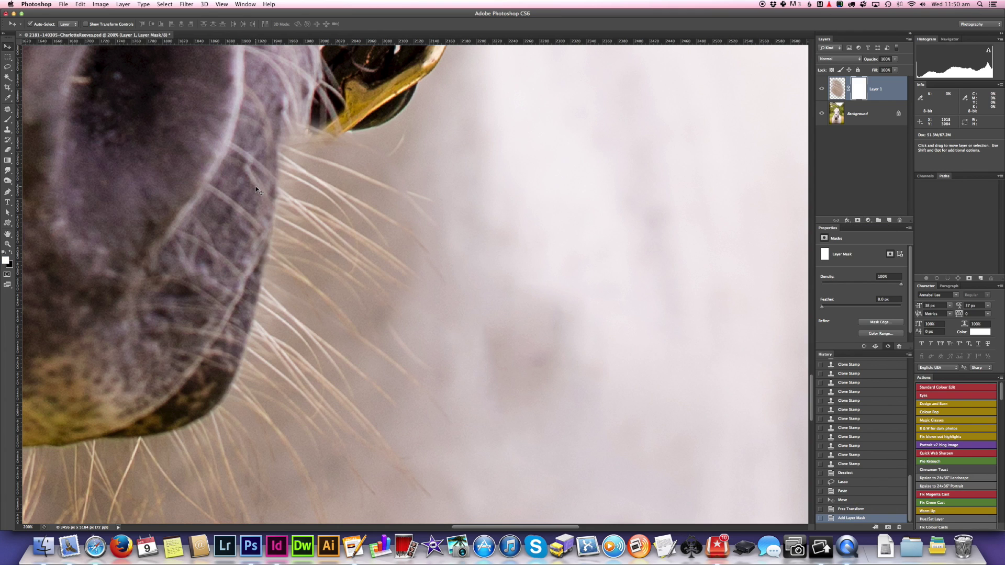
click(8, 120)
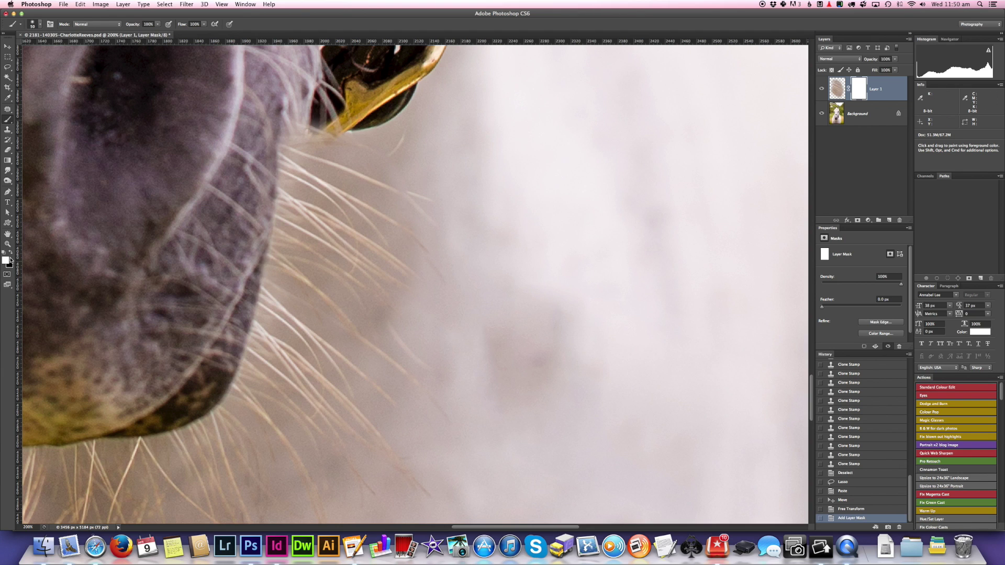
key(x)
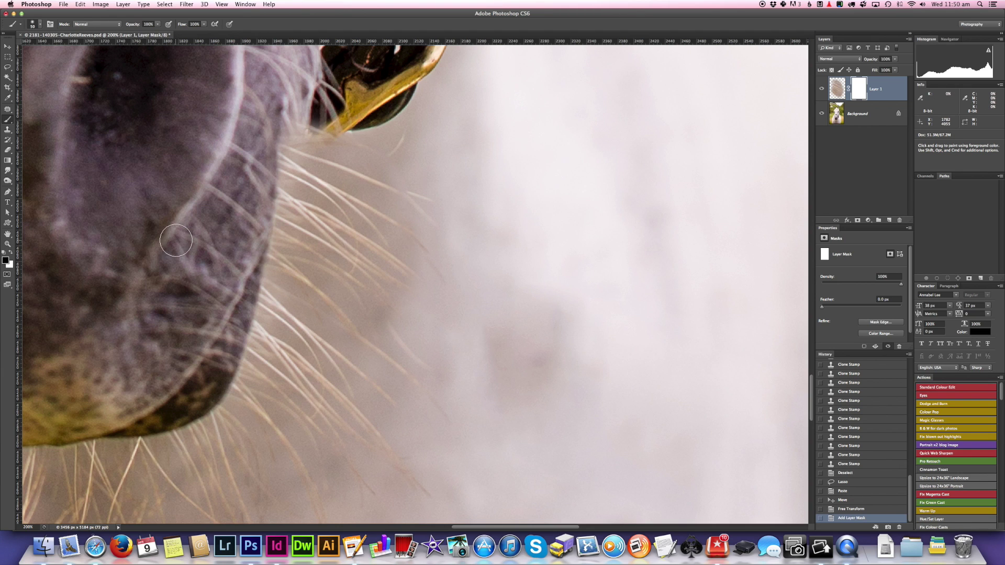
key(bracketleft)
- Mask out the part of the whisker layer that covers the gold buckle and its leather strap
click(820, 89)
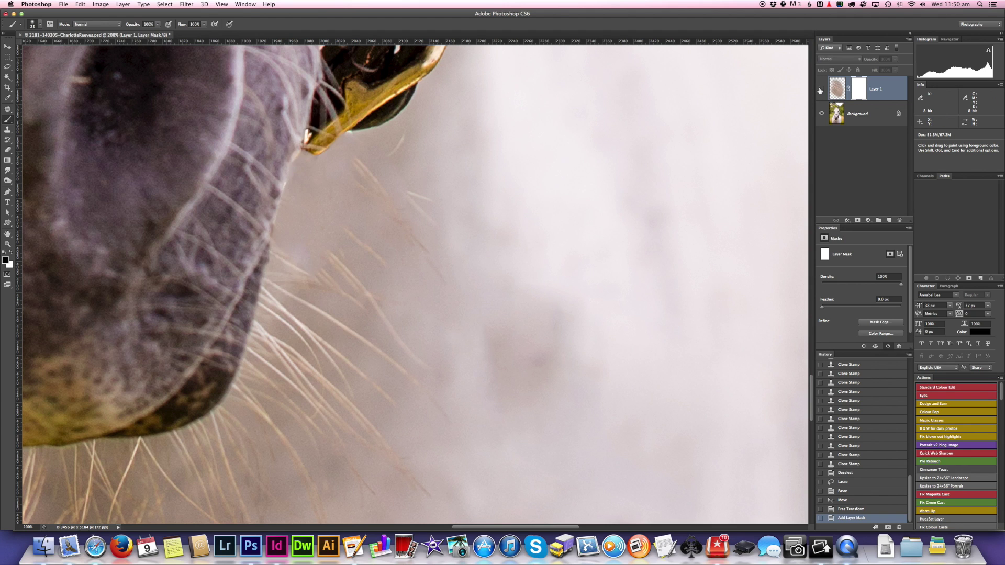
click(820, 89)
click(820, 89)
click(820, 89)
click(821, 89)
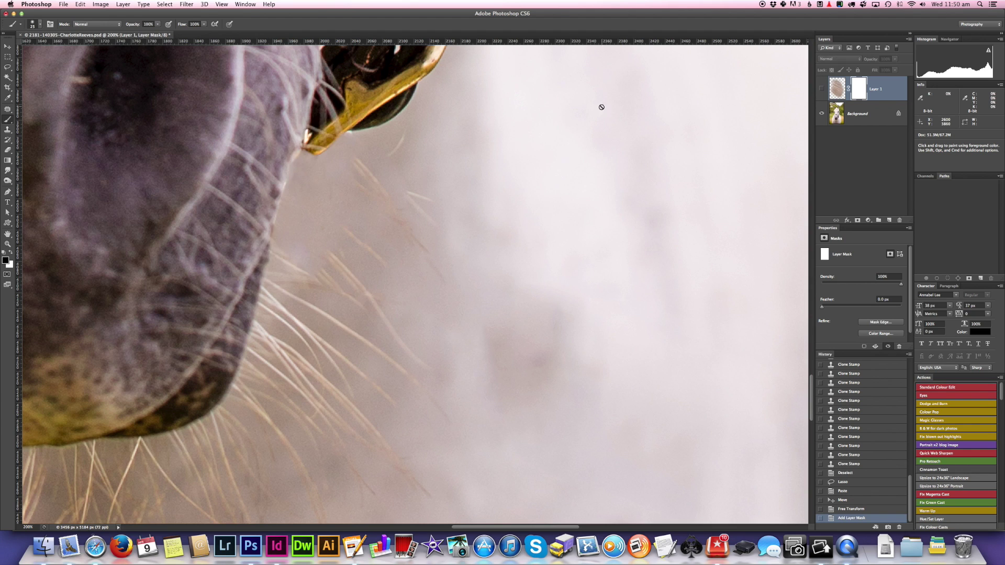
click(820, 89)
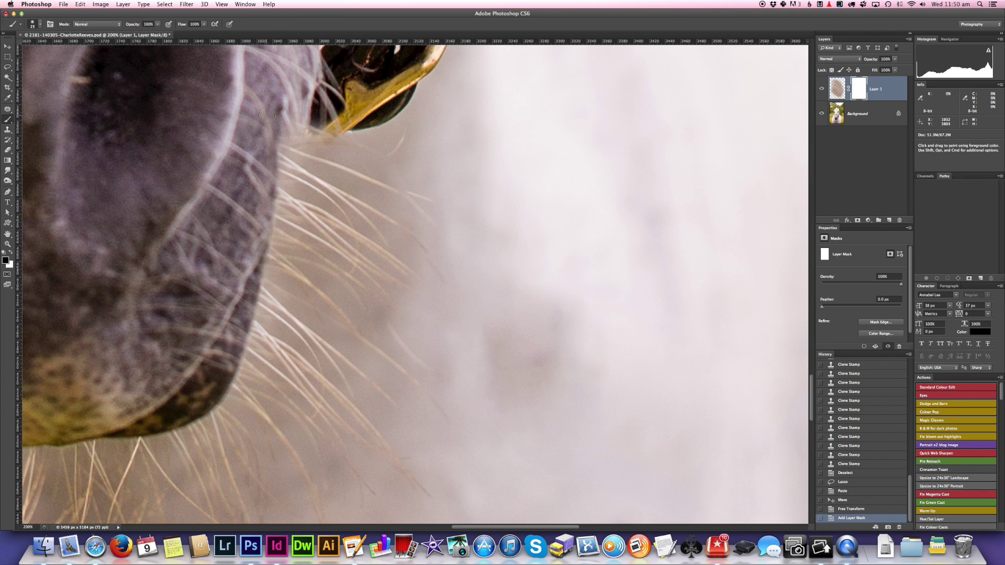
key(bracketright)
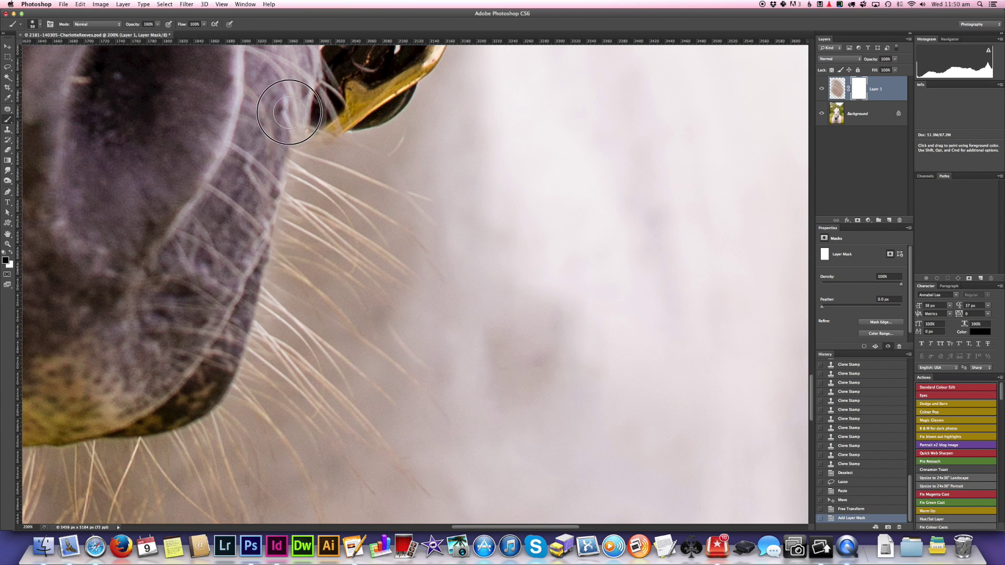
click(328, 124)
key(bracketleft)
key(bracketleft)
key(bracketleft)
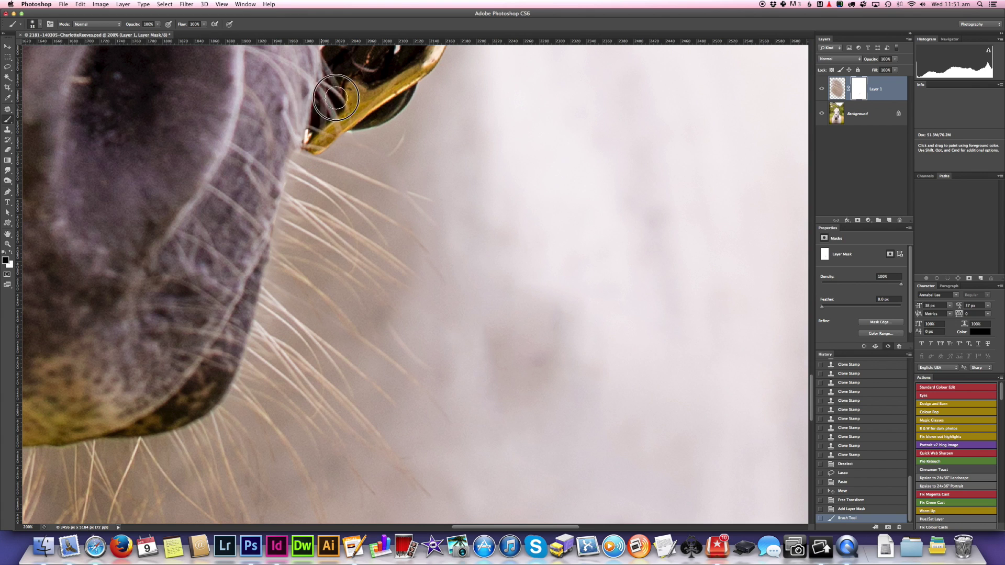
drag(330, 107, 382, 134)
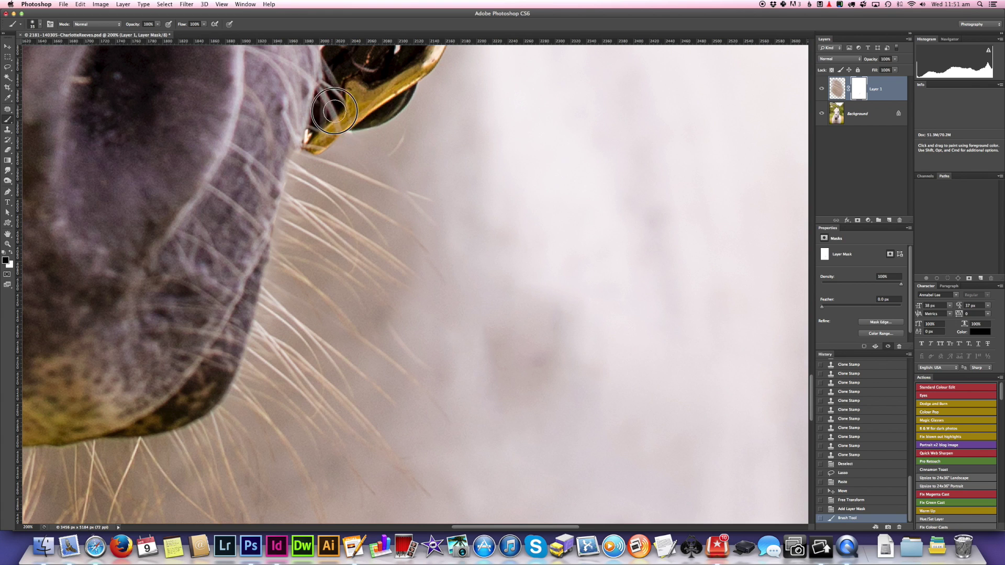
- Mask the whisker layer's overlap along the muzzle edge just below the buckle, comparing with the layer hidden and shown
click(820, 90)
click(821, 90)
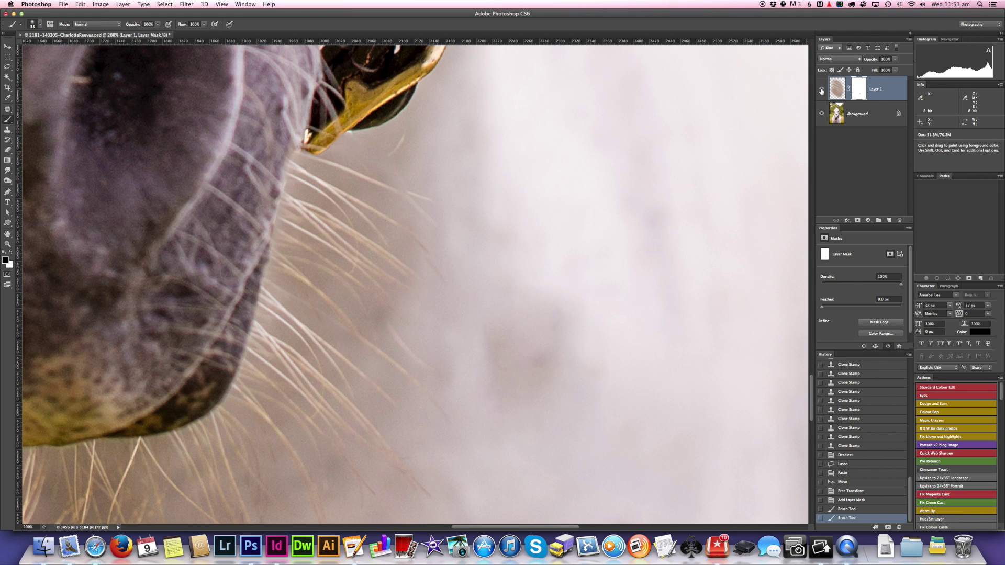
click(821, 90)
click(821, 90)
click(821, 90)
click(821, 90)
click(821, 90)
click(821, 90)
mouse_move(291, 136)
mouse_down()
mouse_move(282, 167)
mouse_move(296, 135)
mouse_move(270, 192)
mouse_move(292, 138)
mouse_move(273, 165)
mouse_up()
click(822, 90)
click(822, 90)
click(821, 90)
click(822, 90)
click(821, 90)
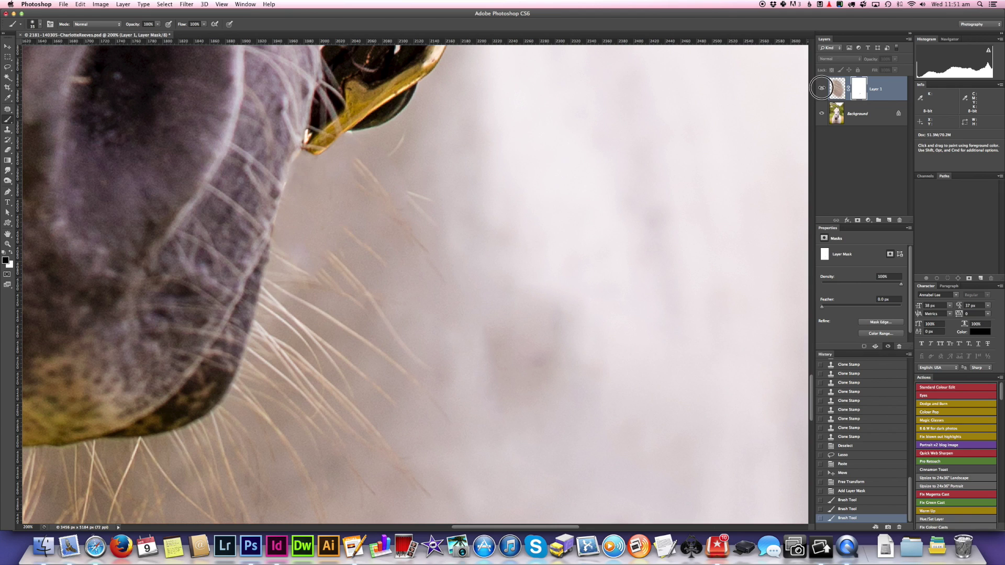
click(822, 90)
click(821, 90)
click(821, 90)
- Brush black with a larger brush on the mask around the outer side of the pasted whiskers to hide the patch border
key(bracketright)
key(bracketright)
key(bracketright)
key(bracketright)
key(bracketright)
key(bracketright)
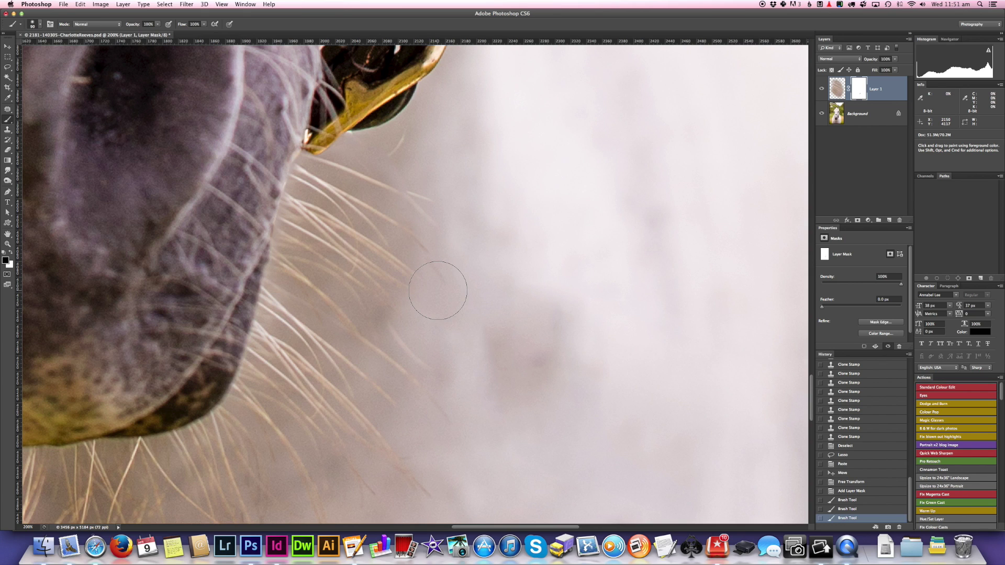
key(bracketright)
key(bracketright)
key(bracketright)
key(bracketright)
key(bracketright)
key(bracketright)
key(bracketright)
key(bracketright)
key(bracketright)
key(bracketright)
key(bracketleft)
key(bracketleft)
mouse_move(475, 370)
mouse_down()
mouse_move(424, 397)
mouse_move(494, 401)
mouse_move(469, 399)
mouse_up()
click(459, 436)
click(437, 457)
click(541, 381)
click(590, 325)
key(bracketleft)
key(bracketleft)
key(bracketleft)
click(499, 282)
click(478, 253)
click(664, 225)
click(471, 102)
click(727, 132)
- Check the masked whiskers by hiding and showing their layer, and flatten the image
click(820, 89)
click(820, 89)
click(820, 89)
click(820, 89)
click(820, 89)
click(820, 89)
click(821, 89)
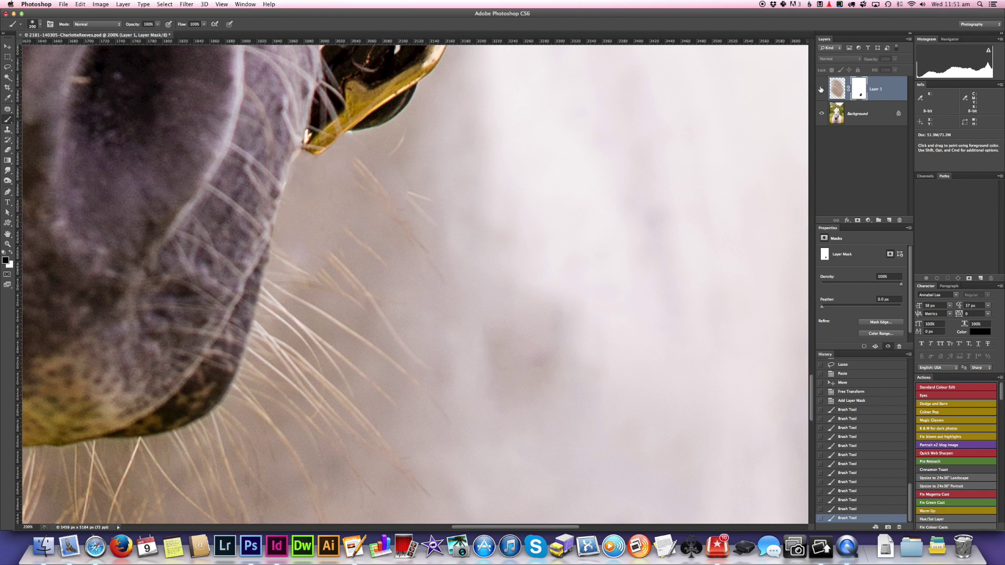
click(820, 89)
click(820, 89)
click(821, 89)
click(821, 89)
click(820, 90)
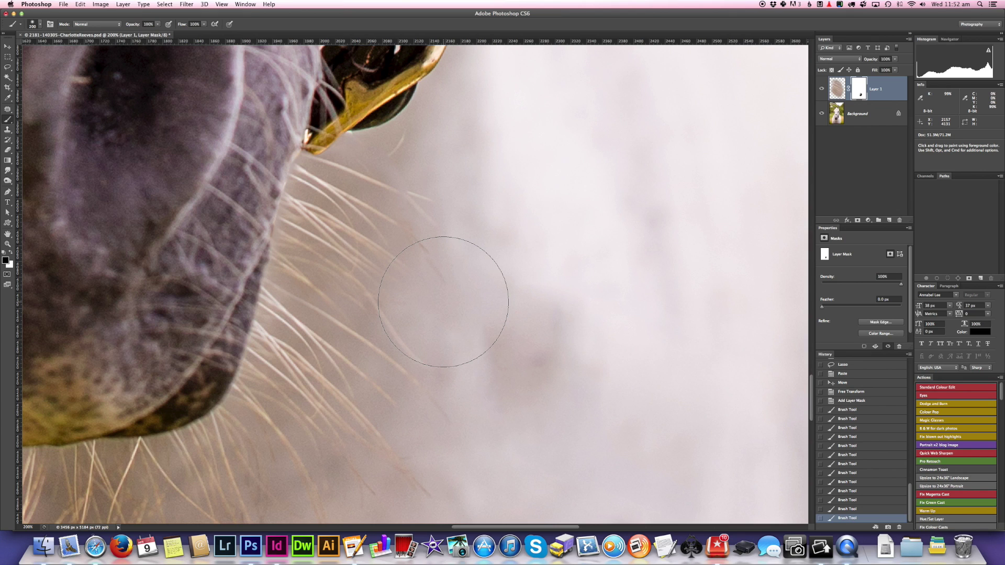
key(super)
key(shift+super+f)
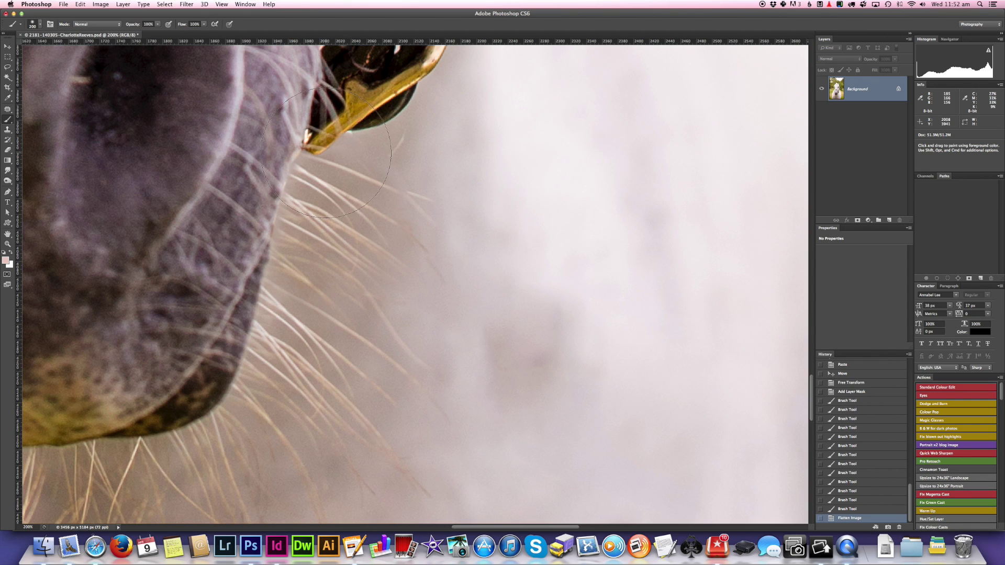
- Remove the stray hair fragments around the outer tips of the new whiskers with a small Spot Healing Brush
click(7, 46)
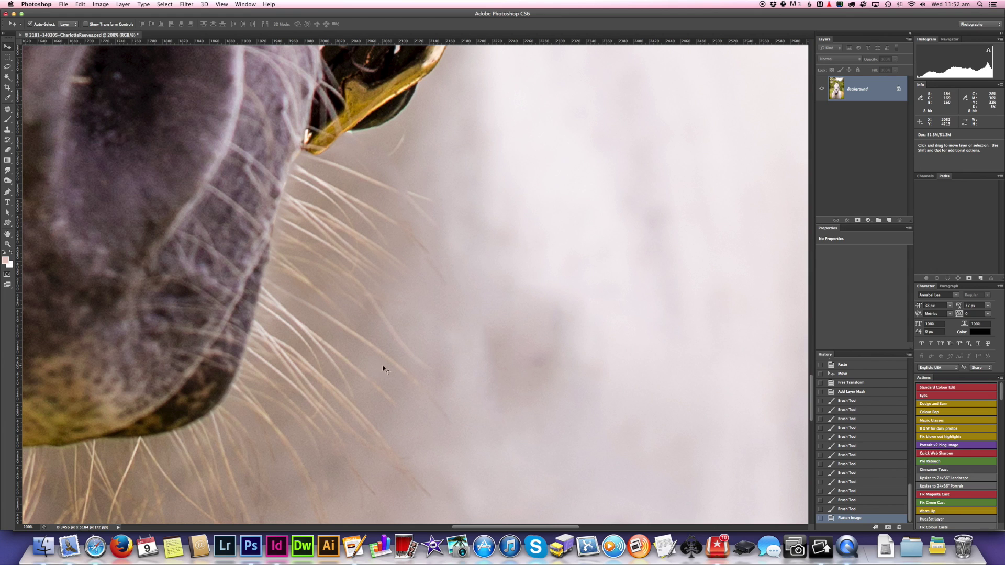
click(7, 110)
drag(8, 109, 36, 108)
key(bracketleft)
key(bracketleft)
key(bracketleft)
drag(406, 130, 388, 157)
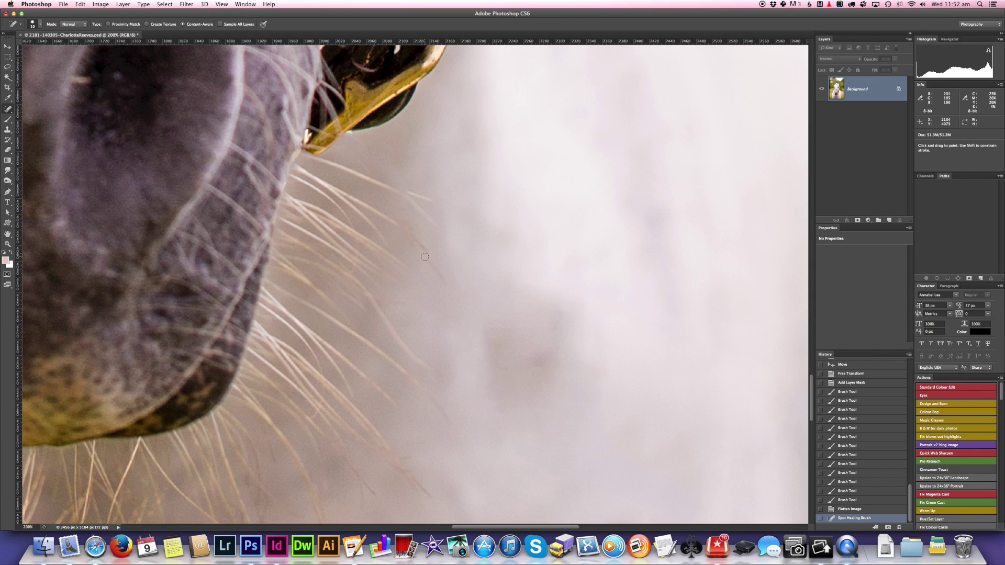
drag(411, 234, 441, 279)
drag(358, 156, 369, 174)
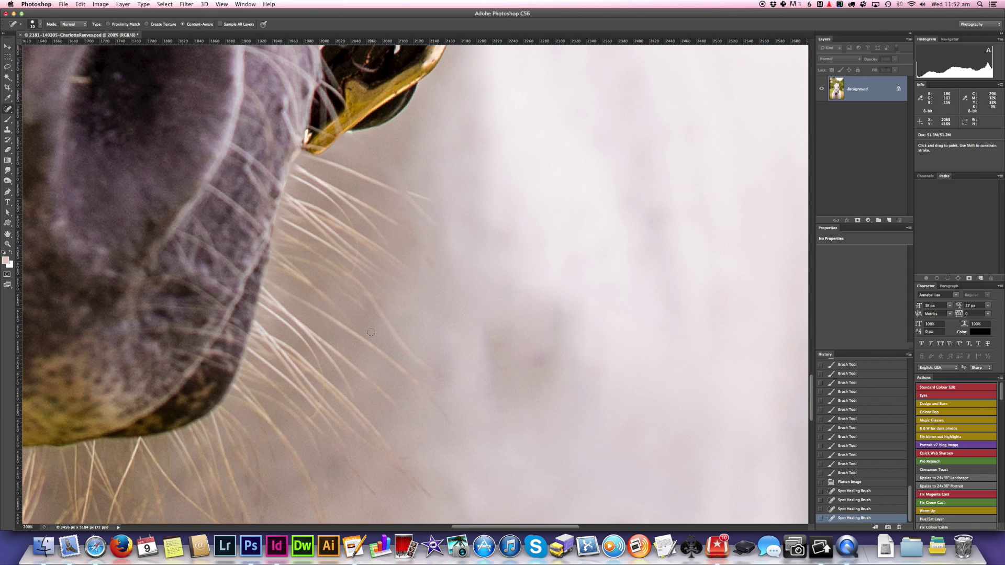
drag(408, 190, 440, 204)
- Examine the retouched muzzle in the full portrait and again close up at the whiskers
alt+click(489, 290)
alt+click(489, 290)
alt+click(489, 290)
alt+click(489, 290)
alt+click(489, 289)
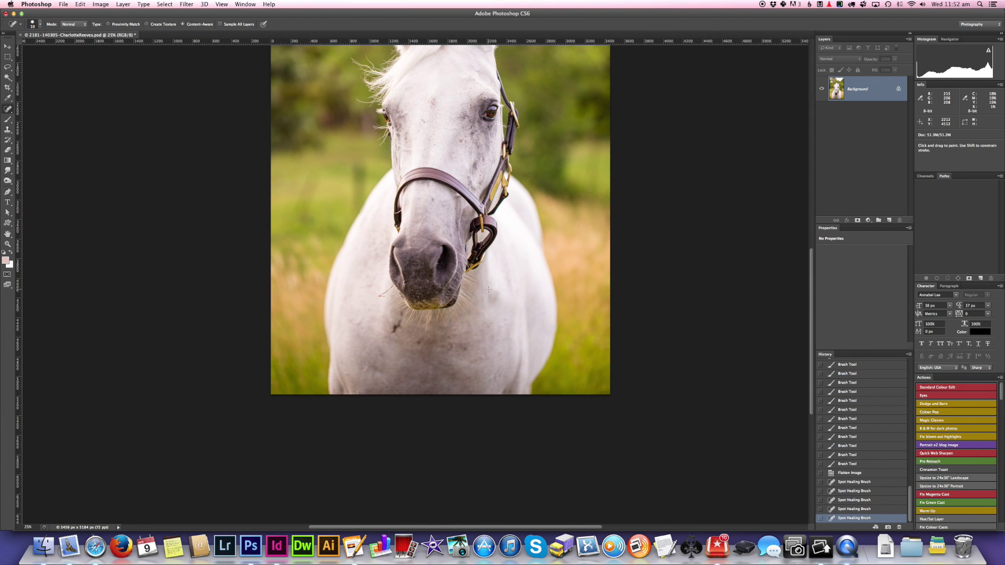
alt+super+click(488, 290)
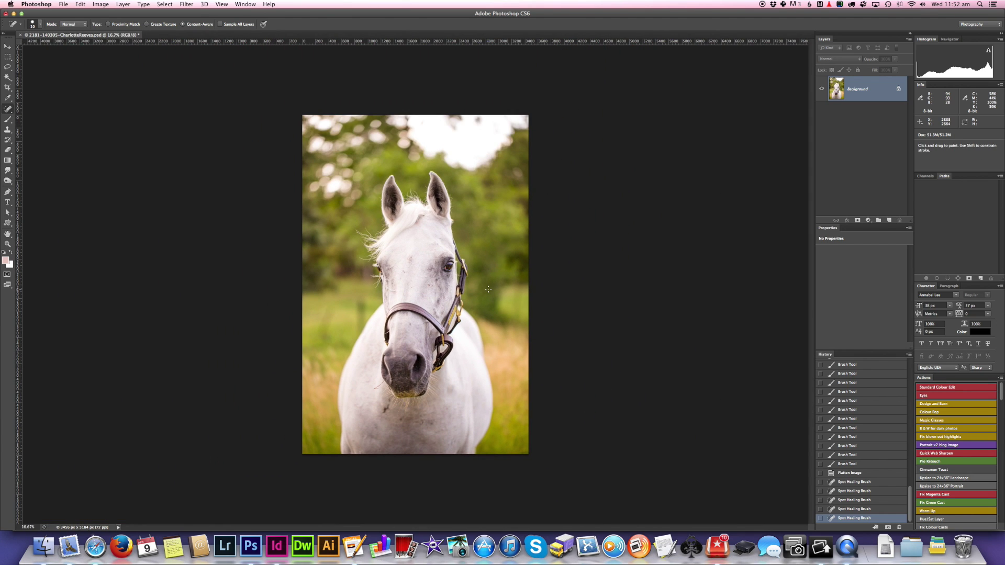
drag(423, 361, 423, 361)
drag(517, 364, 442, 97)
drag(509, 320, 472, 175)
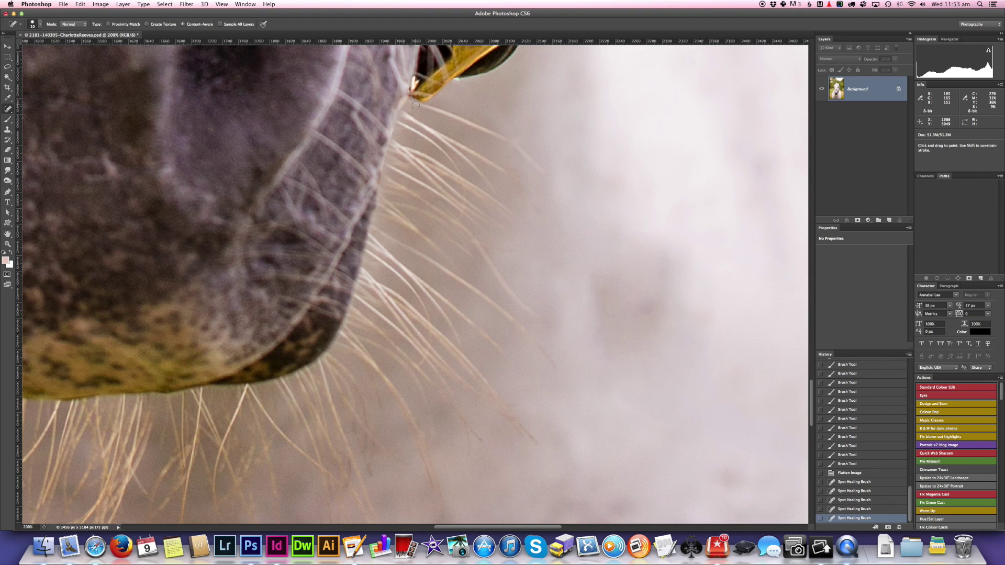
- Spot-heal the topmost whisker running outward from beneath the buckle, redoing the first stroke and reverting the last dab
mouse_move(412, 103)
mouse_down()
mouse_move(507, 141)
mouse_move(545, 175)
mouse_up()
click(856, 510)
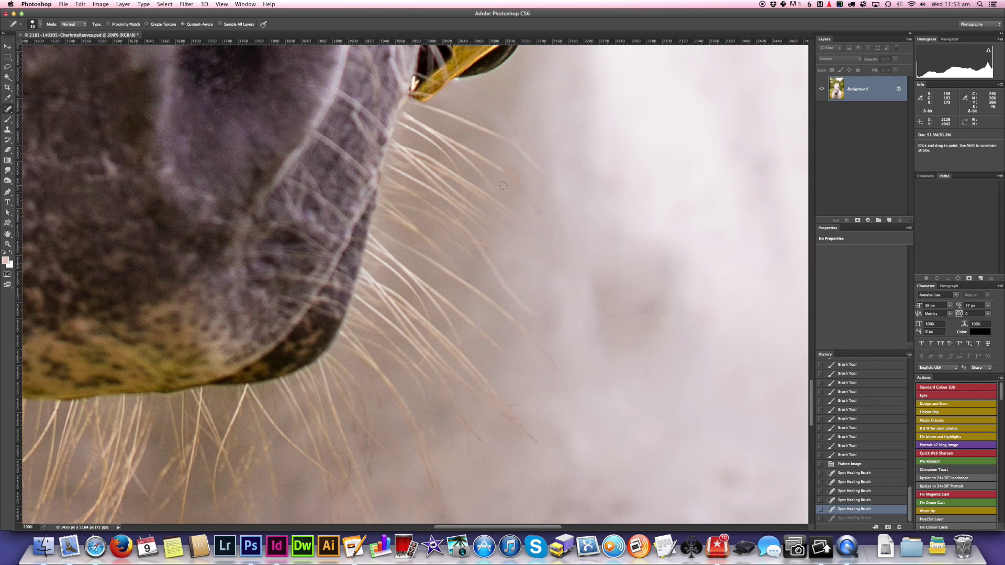
mouse_move(425, 107)
mouse_down()
mouse_move(492, 133)
mouse_move(540, 172)
mouse_up()
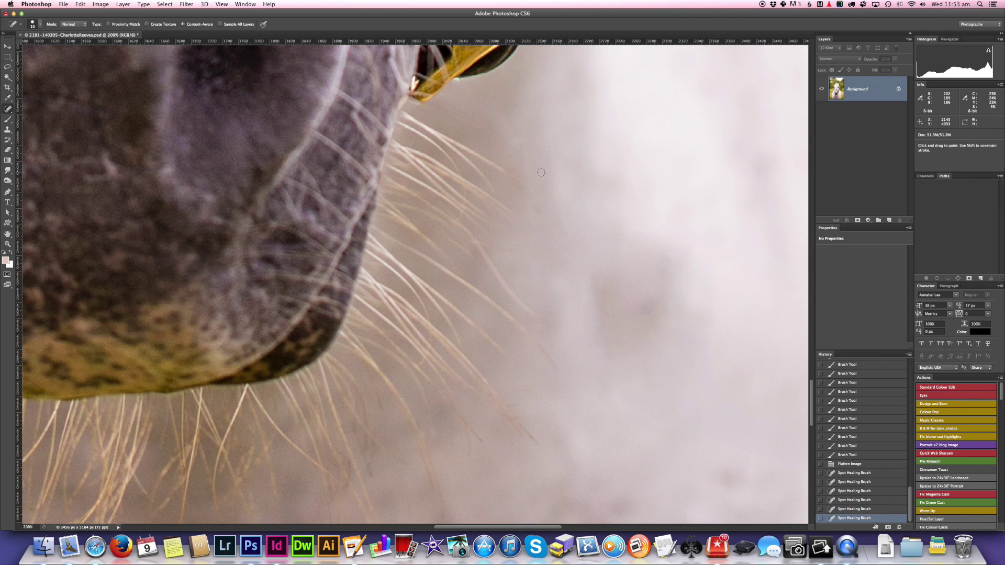
click(419, 107)
click(432, 114)
click(417, 106)
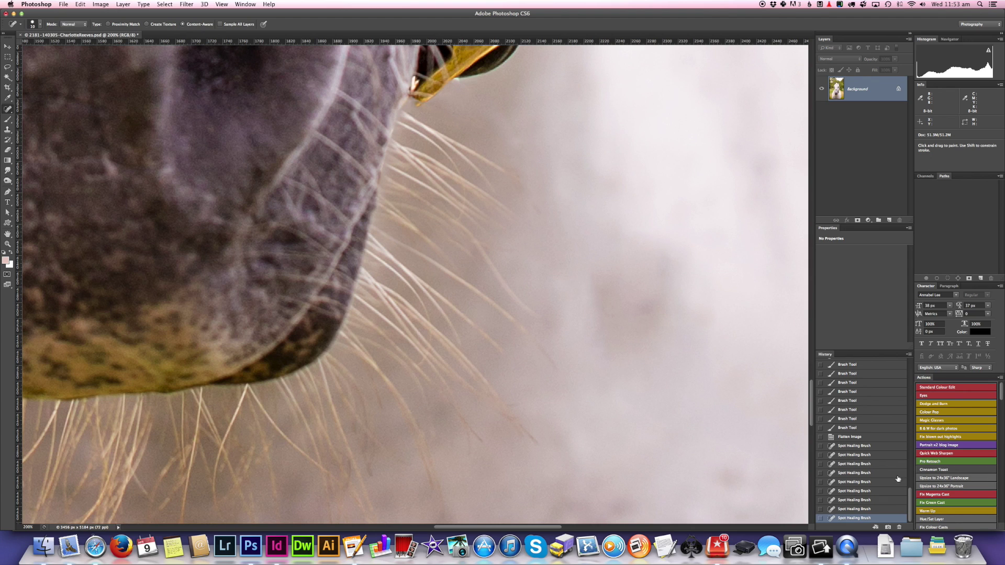
click(845, 509)
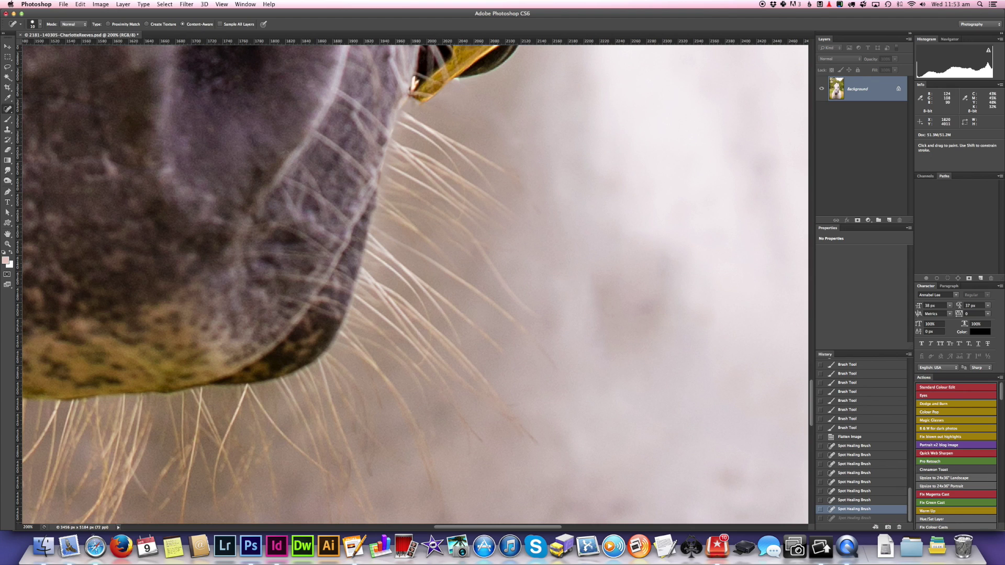
- Spot-heal the long whisker extending outward from the middle of the muzzle edge with a slightly larger brush, including its root
click(8, 109)
click(50, 106)
key(bracketright)
mouse_move(379, 230)
mouse_down()
mouse_move(488, 296)
mouse_move(560, 370)
mouse_up()
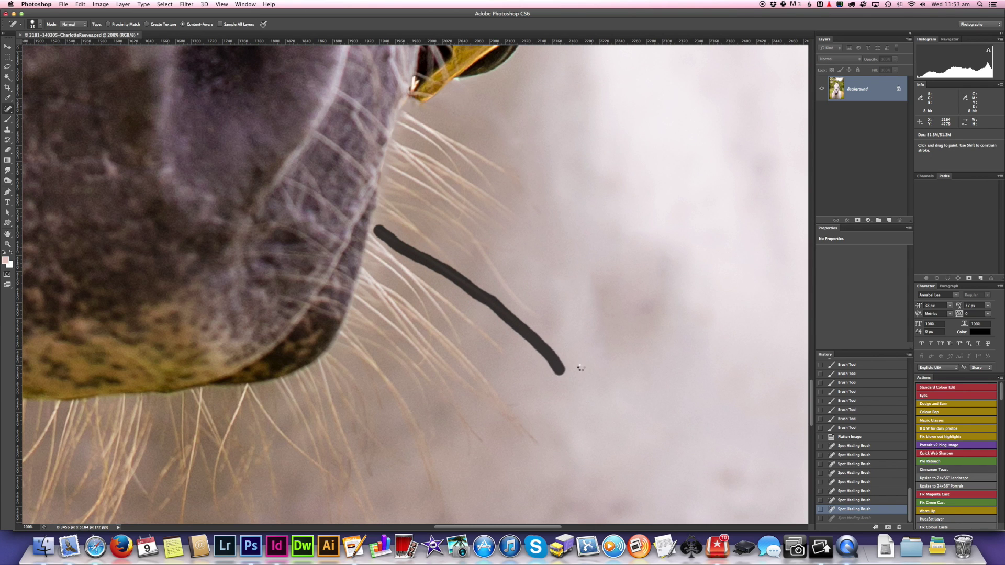
drag(385, 236, 401, 245)
click(412, 241)
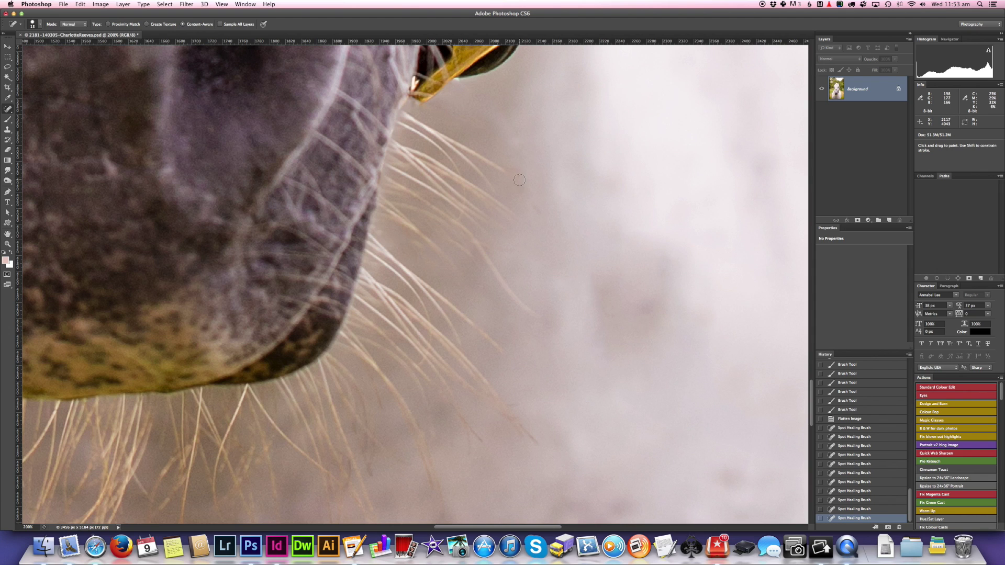
- Spot-heal the uppermost remaining whisker below the buckle, undoing the single long stroke and reworking it in shorter strokes
drag(523, 180, 422, 115)
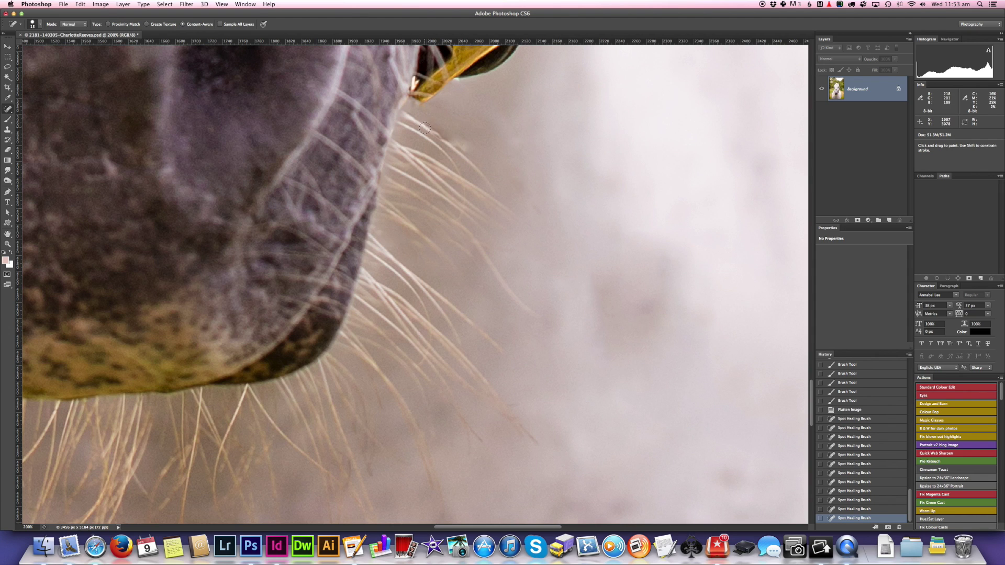
click(856, 508)
drag(450, 138, 508, 176)
drag(468, 150, 425, 118)
click(440, 126)
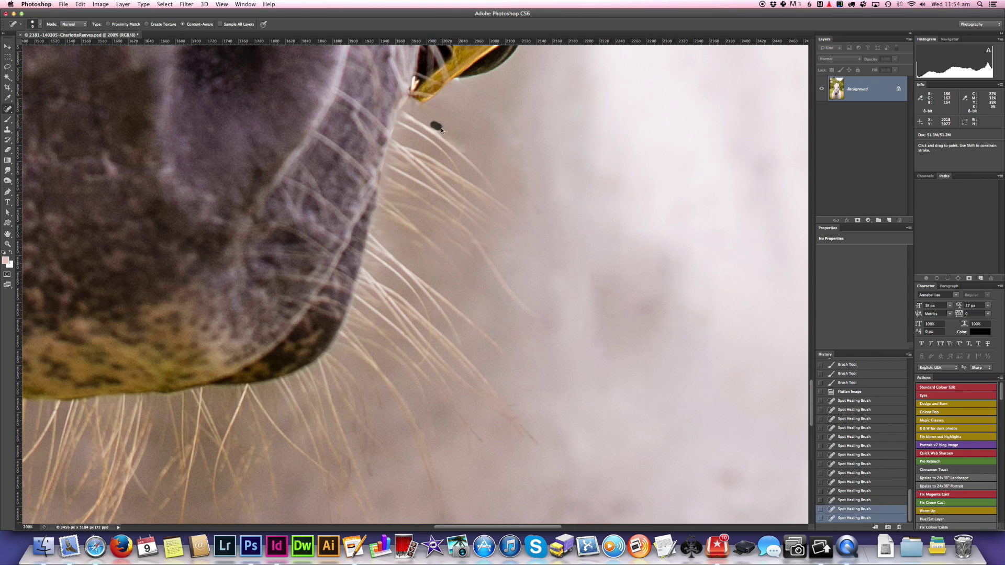
- Clone-stamp clean background with a small brush over the leftover traces along the healed upper whisker
click(8, 130)
click(38, 128)
key(bracketleft)
key(bracketleft)
key(bracketleft)
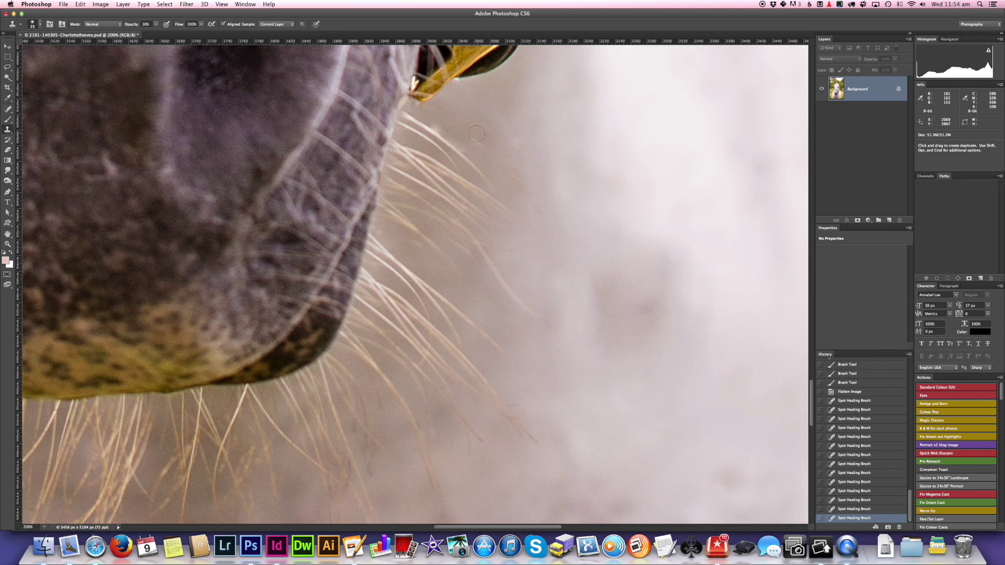
click(442, 122)
click(441, 120)
click(445, 124)
click(449, 127)
click(452, 131)
mouse_move(464, 149)
mouse_down()
mouse_move(475, 157)
mouse_move(458, 144)
mouse_up()
click(458, 144)
click(439, 125)
click(442, 127)
- Clone-stamp the background just below the buckle's tip to smooth the remaining blotches
alt+click(426, 110)
click(434, 100)
click(439, 109)
alt+click(461, 102)
click(453, 110)
click(451, 109)
click(448, 107)
alt+click(473, 126)
click(435, 108)
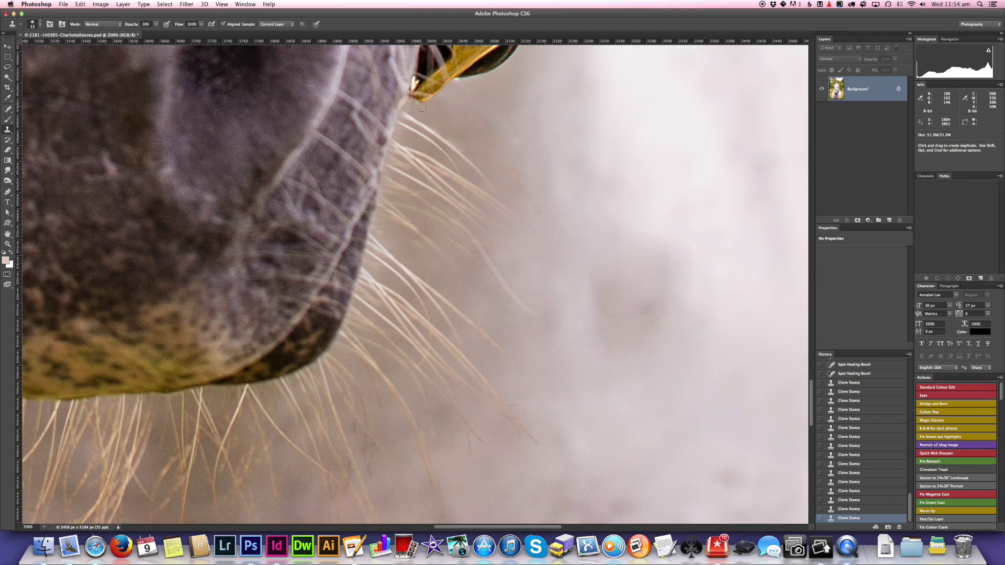
- Clone-stamp clean background over the last traces directly beside the buckle's tip
click(434, 107)
click(417, 104)
click(7, 46)
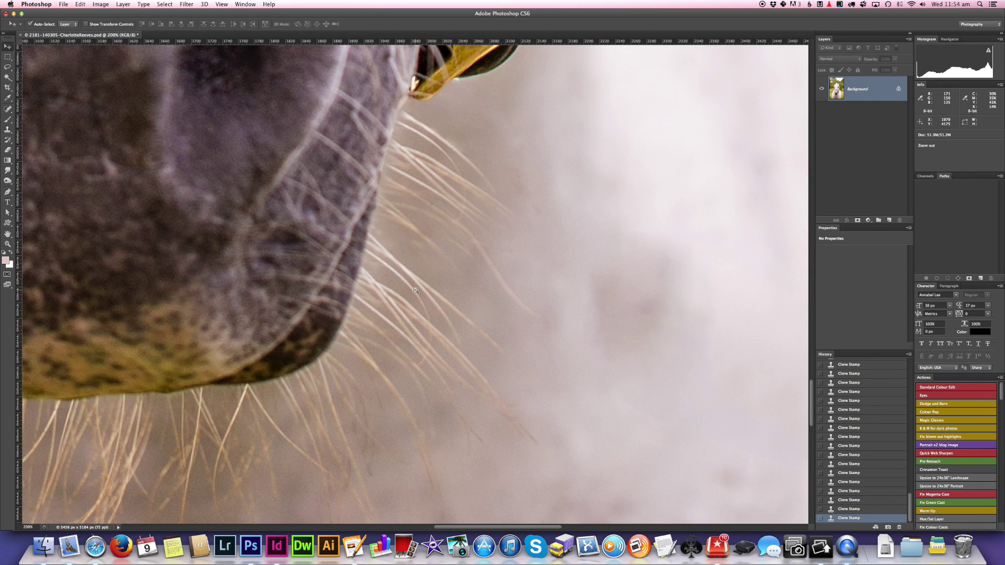
- Spot-heal the thin reddish stalk sticking out from the muzzle below the nostril opposite the buckle
alt+click(415, 290)
alt+click(415, 291)
alt+click(415, 291)
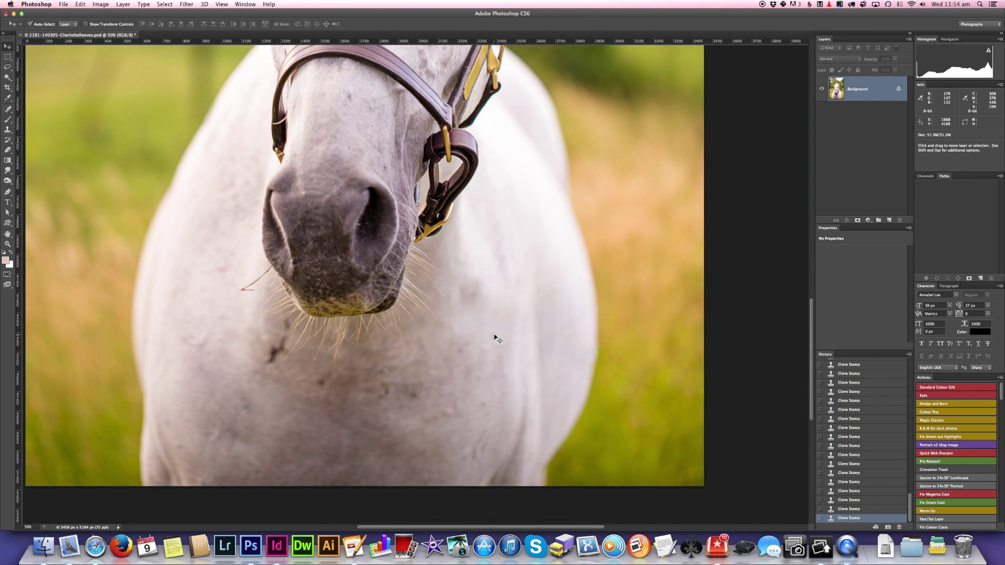
click(8, 110)
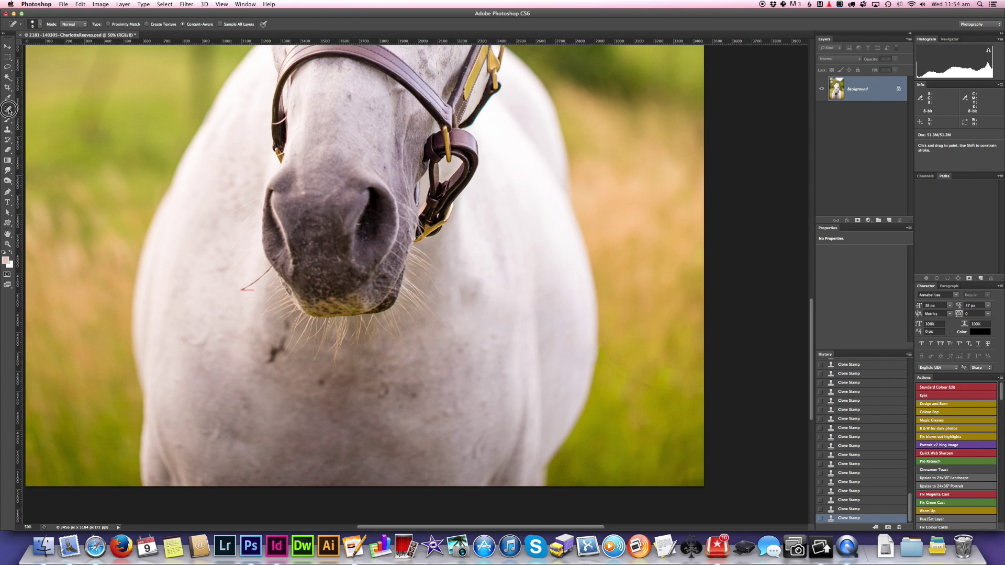
click(47, 107)
key(super+space)
super+click(245, 282)
super+click(244, 282)
click(253, 279)
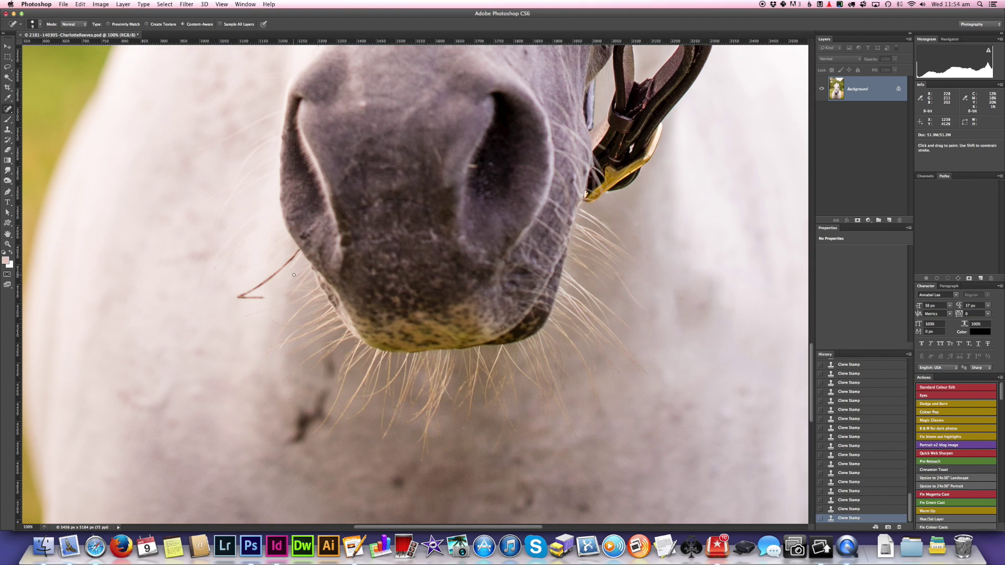
mouse_move(298, 250)
mouse_down()
mouse_move(236, 296)
mouse_move(264, 298)
mouse_up()
- Clone-stamp clean grass with a 200 px brush over the diagonal rope trace in the background beside the horse's body
drag(601, 438, 294, 292)
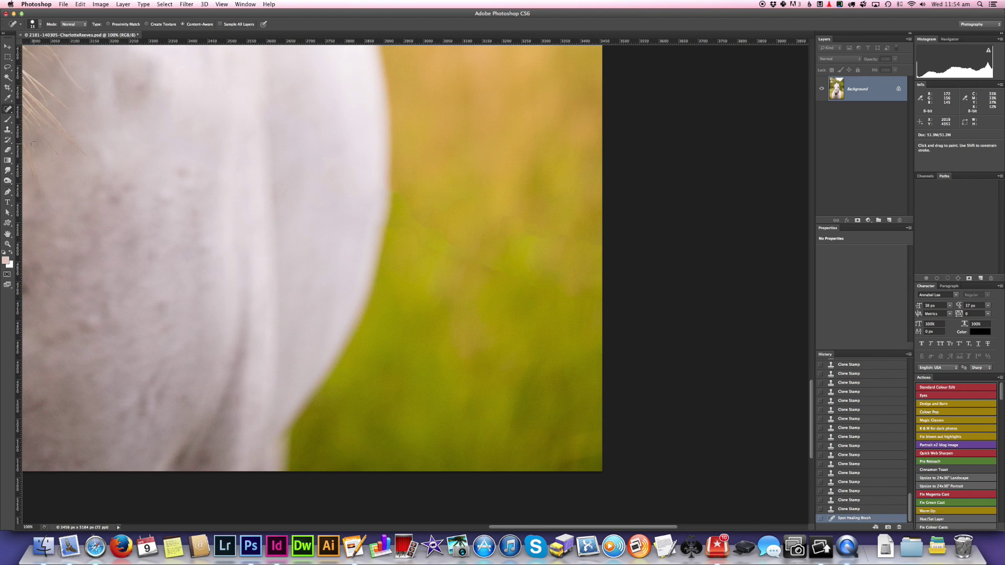
click(8, 129)
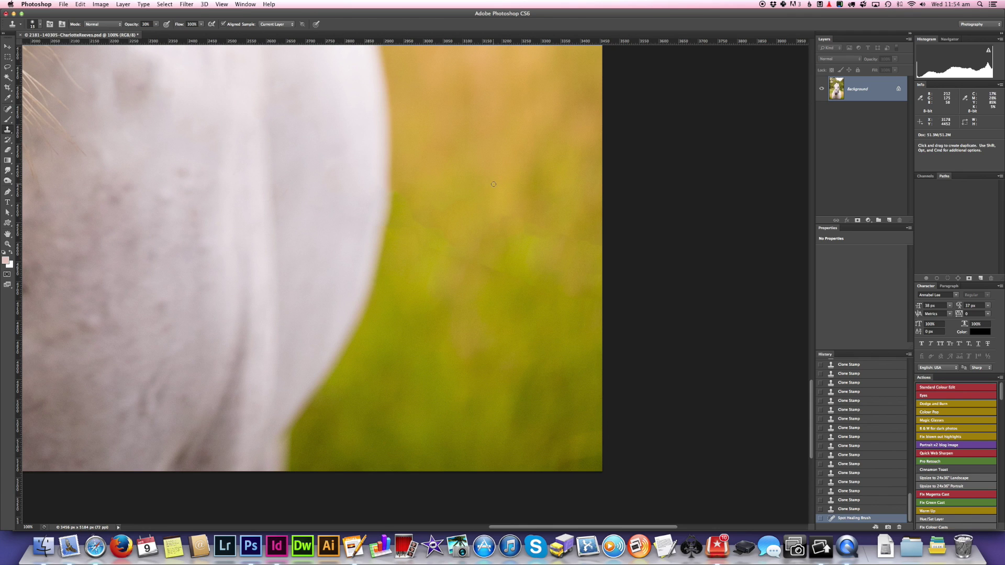
key(bracketright)
key(bracketright)
key(bracketright)
key(bracketright)
key(bracketright)
key(bracketright)
key(bracketright)
key(bracketright)
key(bracketright)
key(bracketright)
key(bracketright)
key(bracketright)
alt+click(453, 345)
click(491, 280)
click(491, 279)
click(491, 278)
alt+click(516, 158)
click(492, 232)
click(508, 230)
click(524, 230)
click(539, 231)
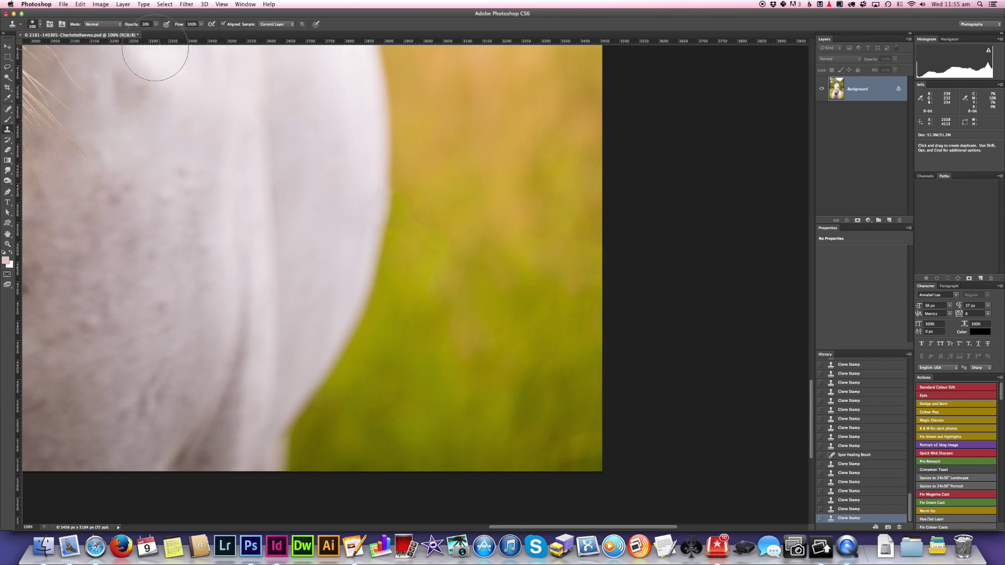
- Clone-stamp the remaining rope trace in the grass close to the edge of the horse's body
click(437, 226)
click(437, 219)
click(437, 209)
click(437, 191)
click(453, 196)
- Clone-stamp the lower green grass near the photo's edge to even out the uneven patches
alt+click(521, 326)
click(555, 288)
click(569, 294)
alt+click(527, 341)
click(498, 259)
click(530, 283)
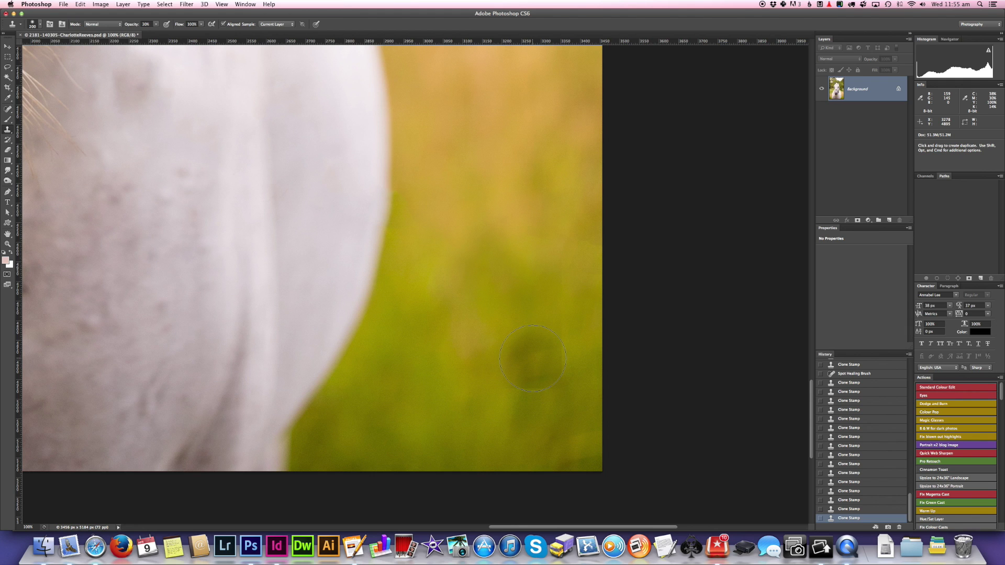
- Spot-heal the small specks across the horse's nose, lower muzzle and outer nostril edge, enlarging the brush slightly for the lower ones
scroll(292, 307, left, 5)
scroll(292, 307, up, 5)
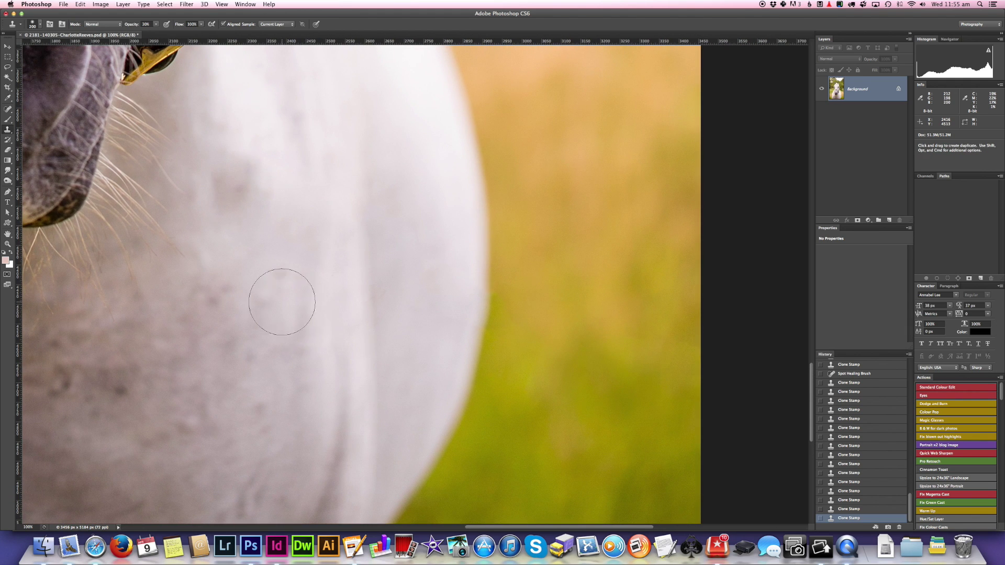
key(v)
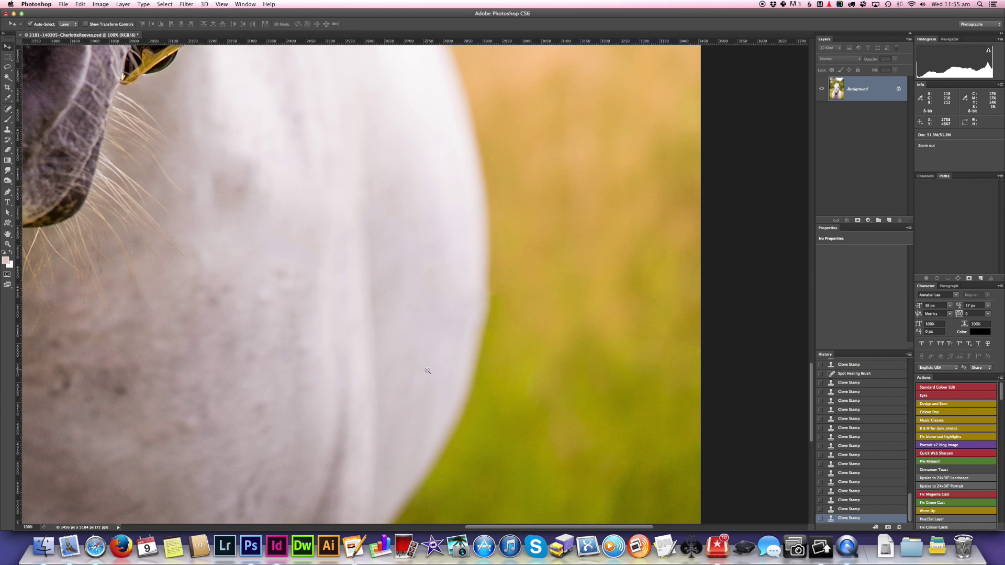
scroll(427, 371, down, 3)
drag(375, 272, 425, 312)
scroll(301, 264, up, 3)
click(9, 109)
scroll(366, 240, down, 3)
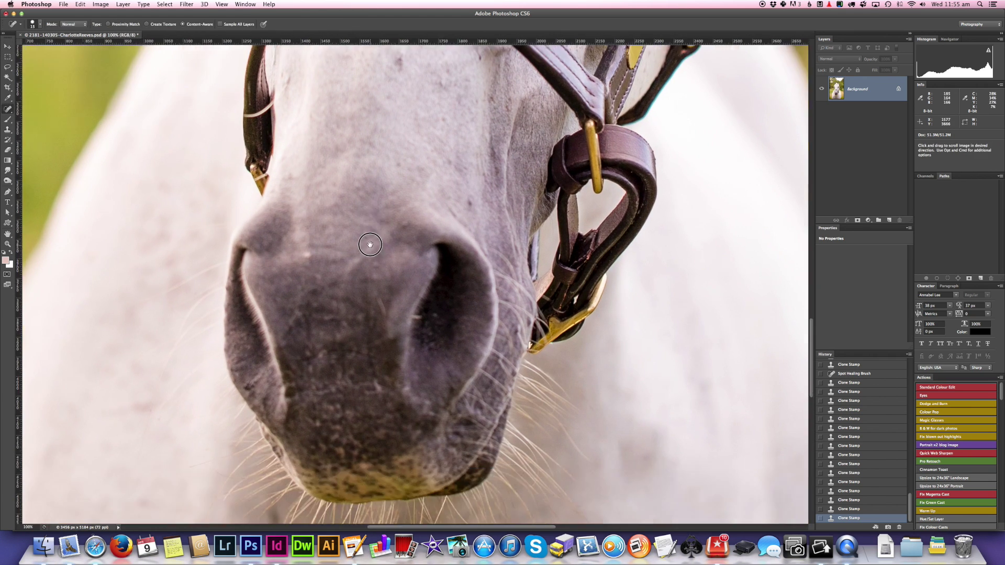
mouse_move(412, 316)
mouse_down()
mouse_move(437, 318)
mouse_move(386, 316)
mouse_up()
click(435, 316)
key(bracketright)
drag(375, 383, 370, 387)
click(313, 423)
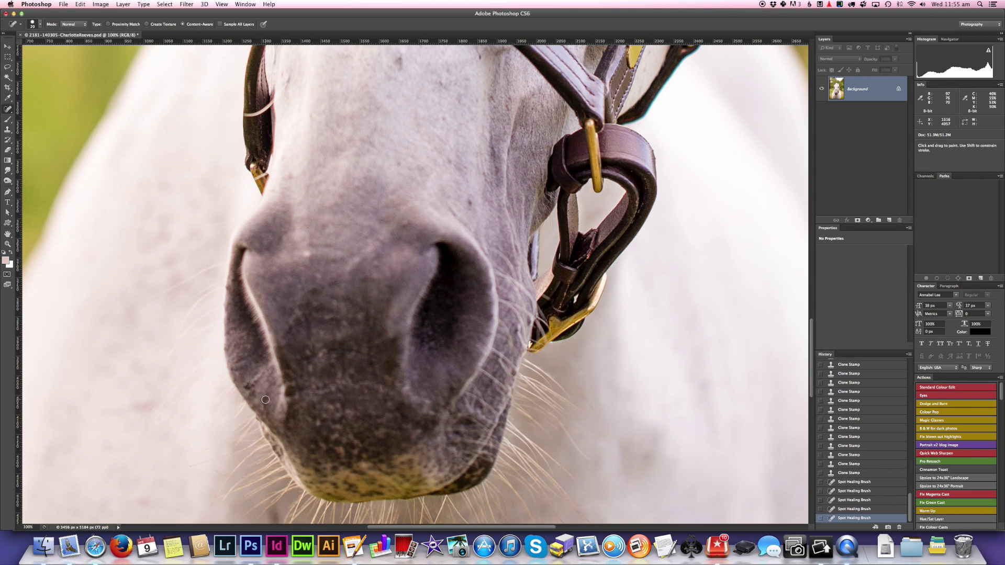
click(252, 386)
- Compare the whole portrait with its original opening state in the history and return to the latest retouching state
alt+click(451, 227)
alt+click(451, 227)
alt+click(451, 227)
alt+click(451, 227)
alt+super+click(451, 228)
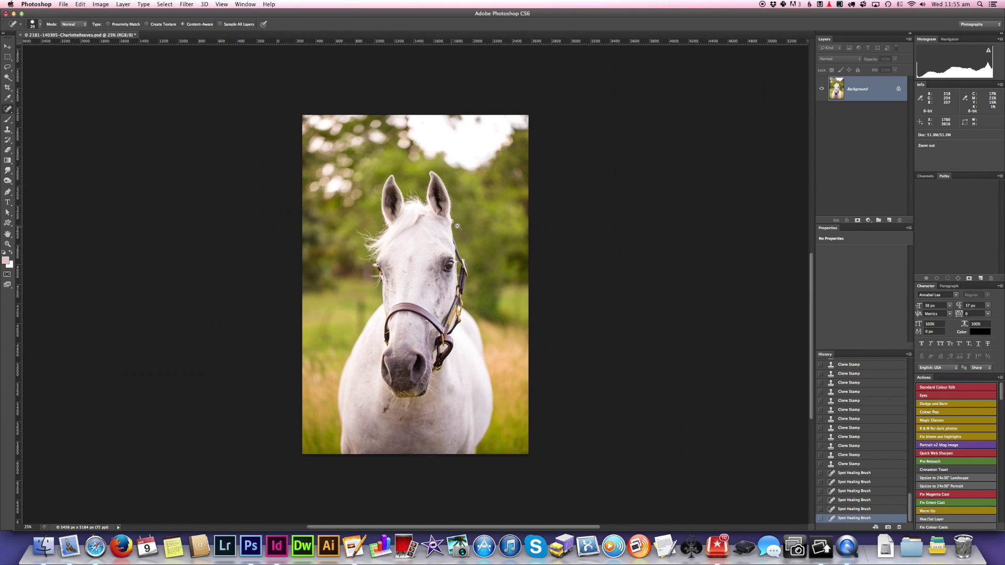
key(v)
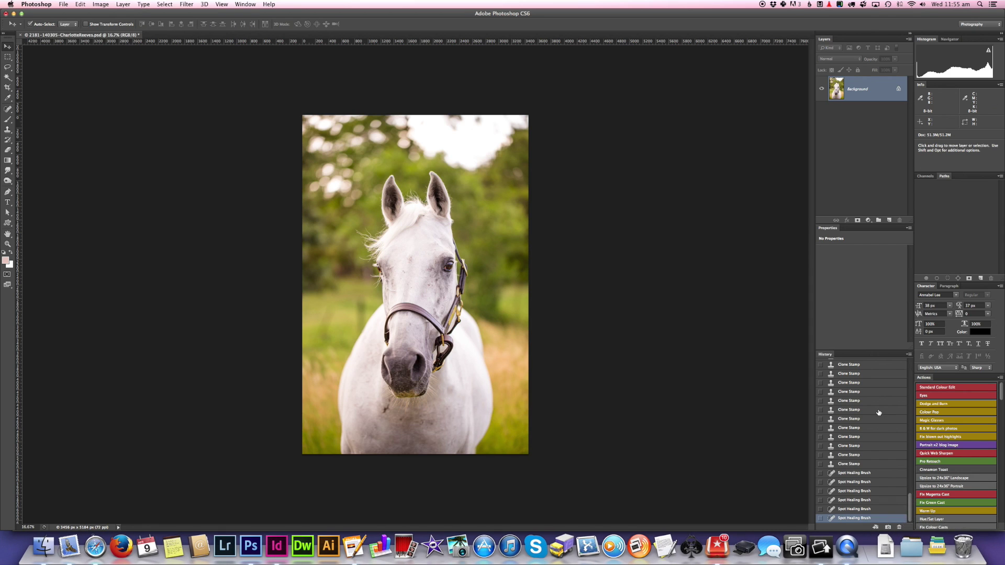
scroll(871, 408, up, 10)
click(867, 366)
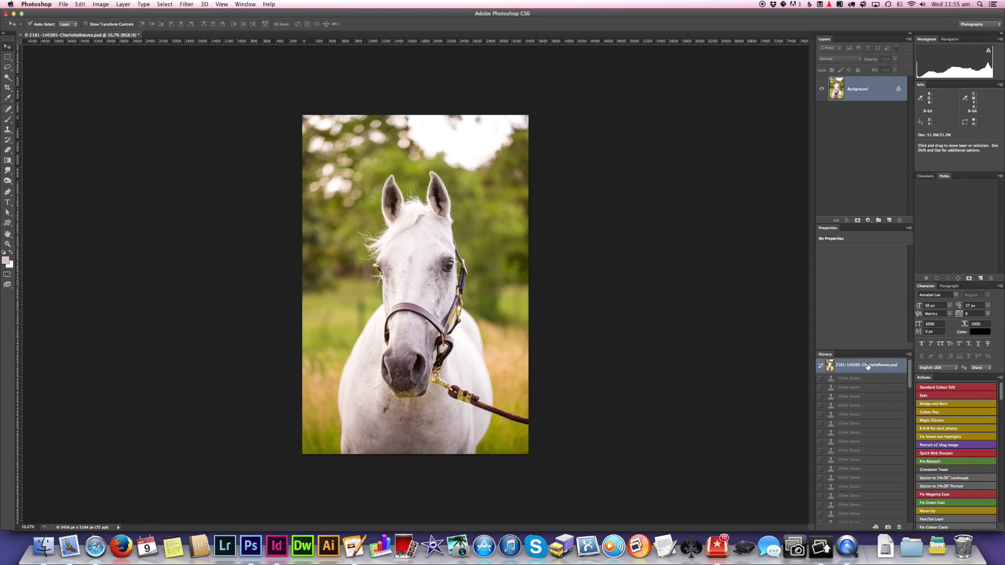
scroll(875, 437, down, 8)
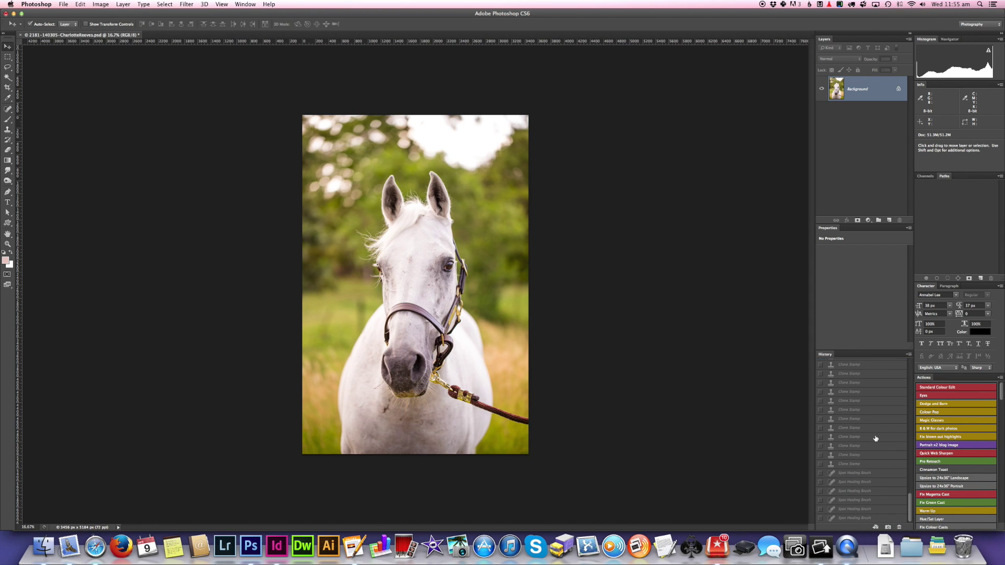
click(858, 518)
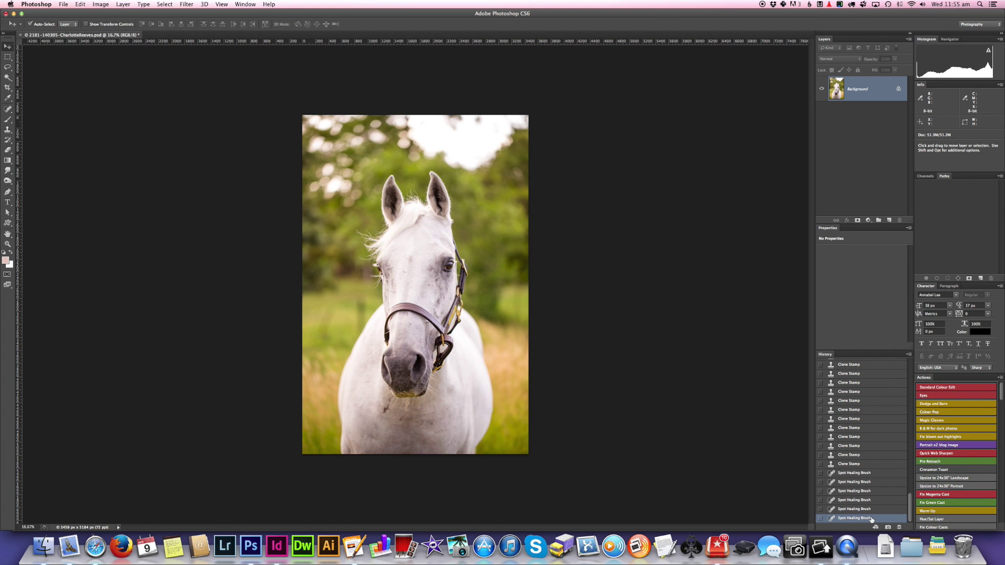
- Compare the muzzle and lead rope area at 50% zoom with the original state, and restore the latest spot-healing state
key(super+space)
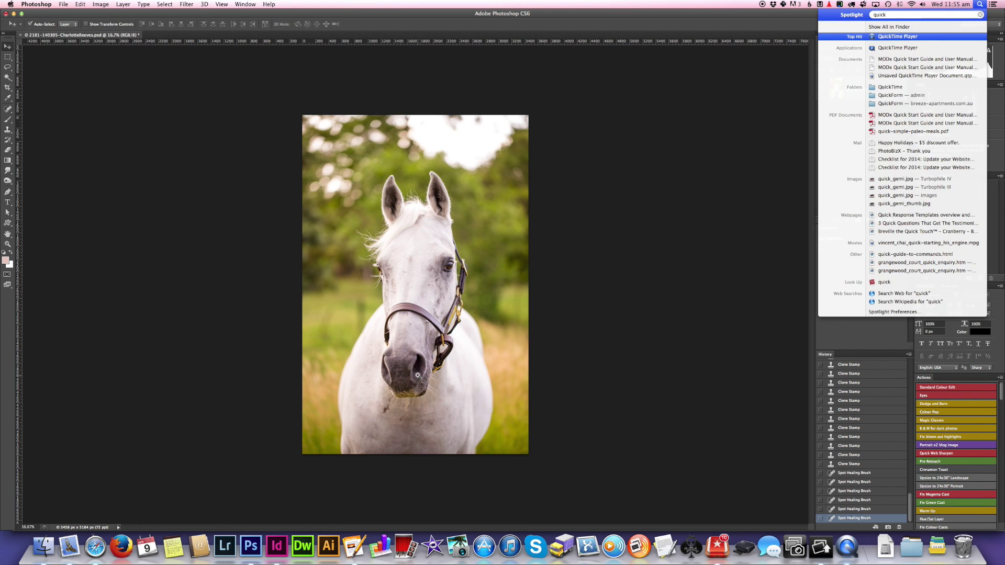
super+click(458, 391)
super+click(457, 391)
super+click(457, 391)
drag(457, 391, 491, 297)
scroll(850, 398, up, 10)
click(849, 365)
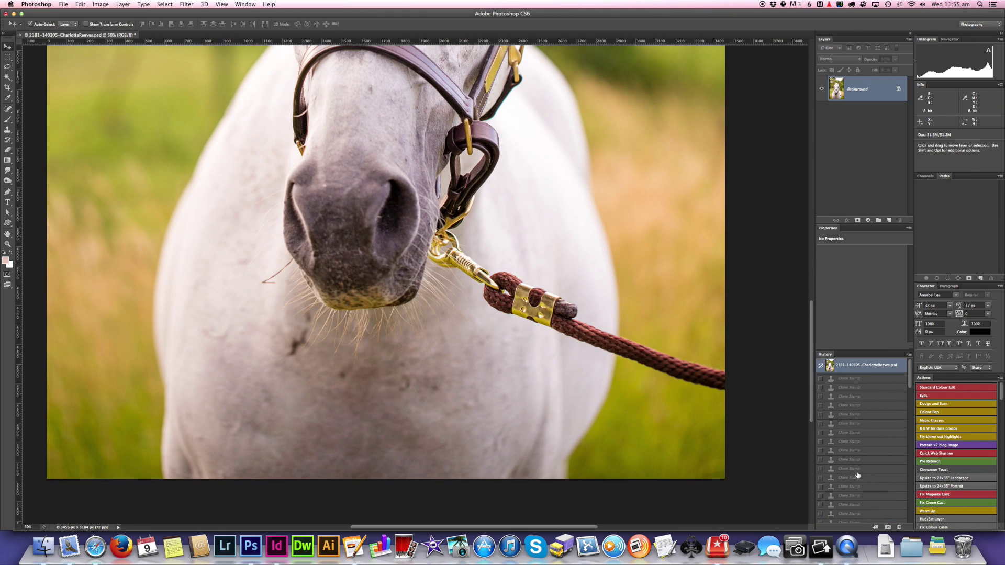
scroll(858, 475, down, 5)
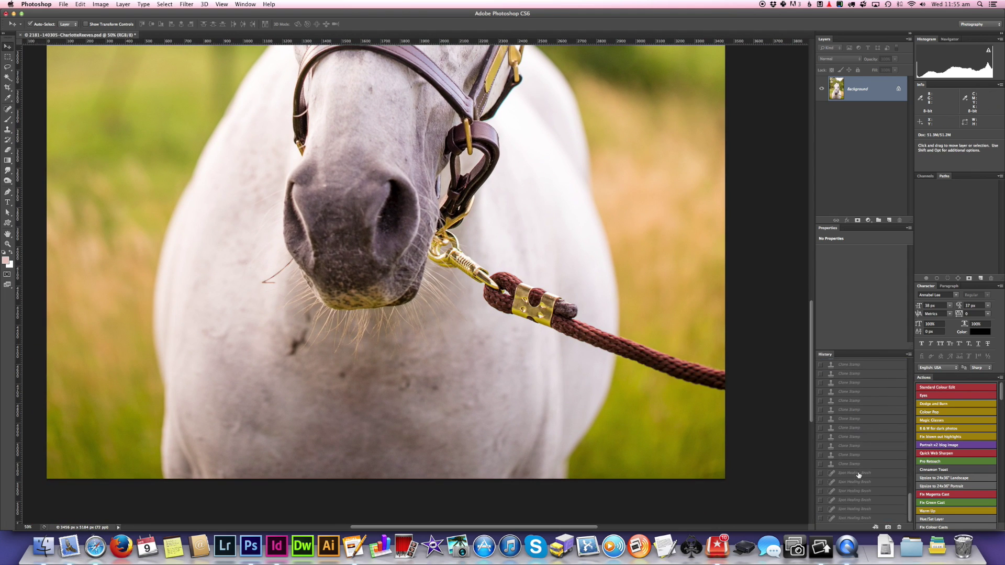
click(853, 518)
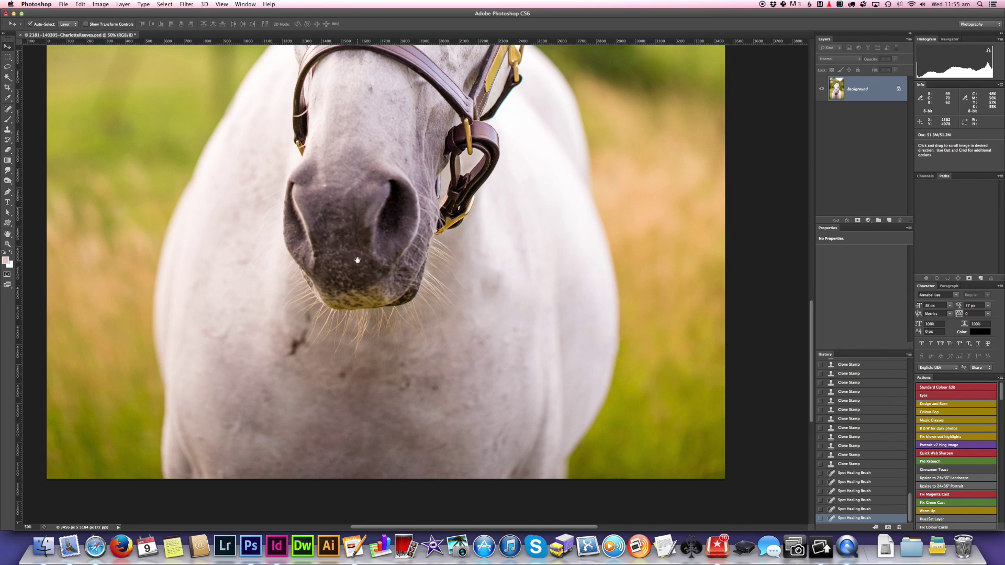
scroll(352, 263, up, 2)
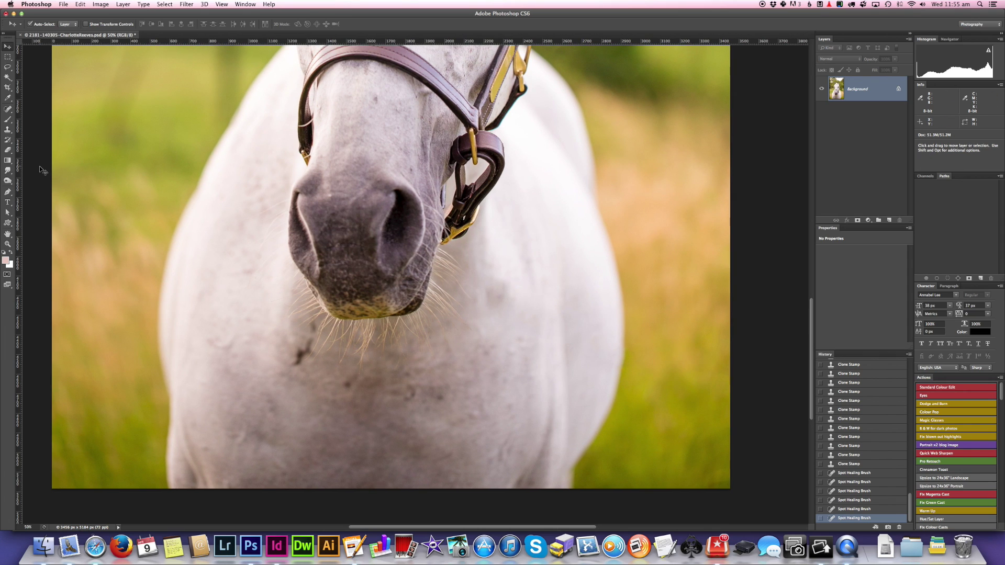